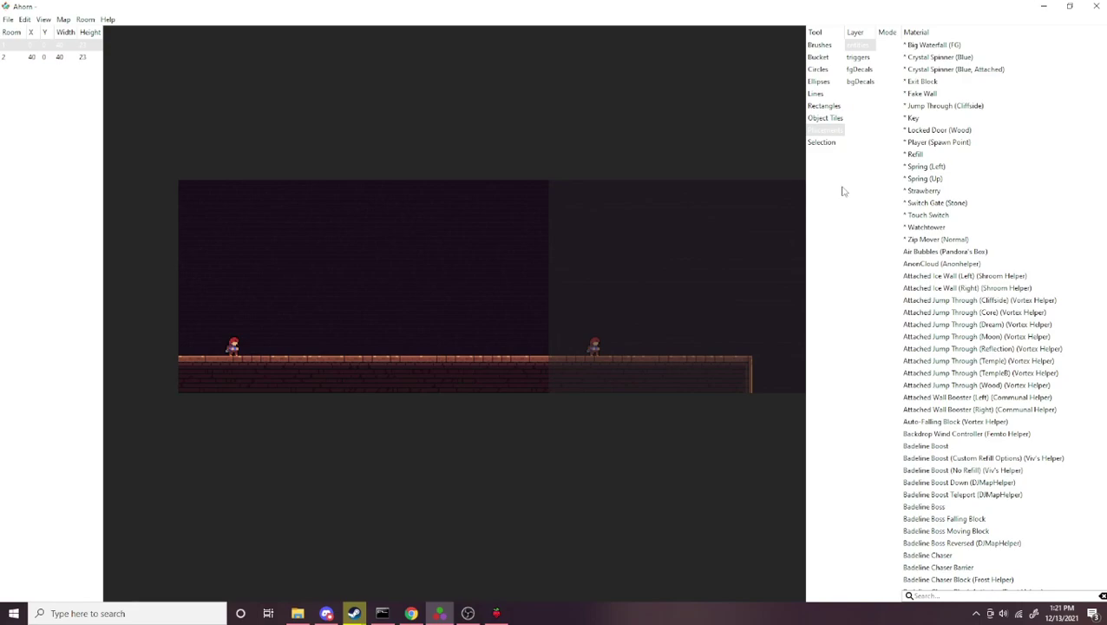
# Step: Look through the placement lists for triggers, foreground decals and background decals, and return to the entities list
pyautogui.click(815, 130)
pyautogui.click(858, 57)
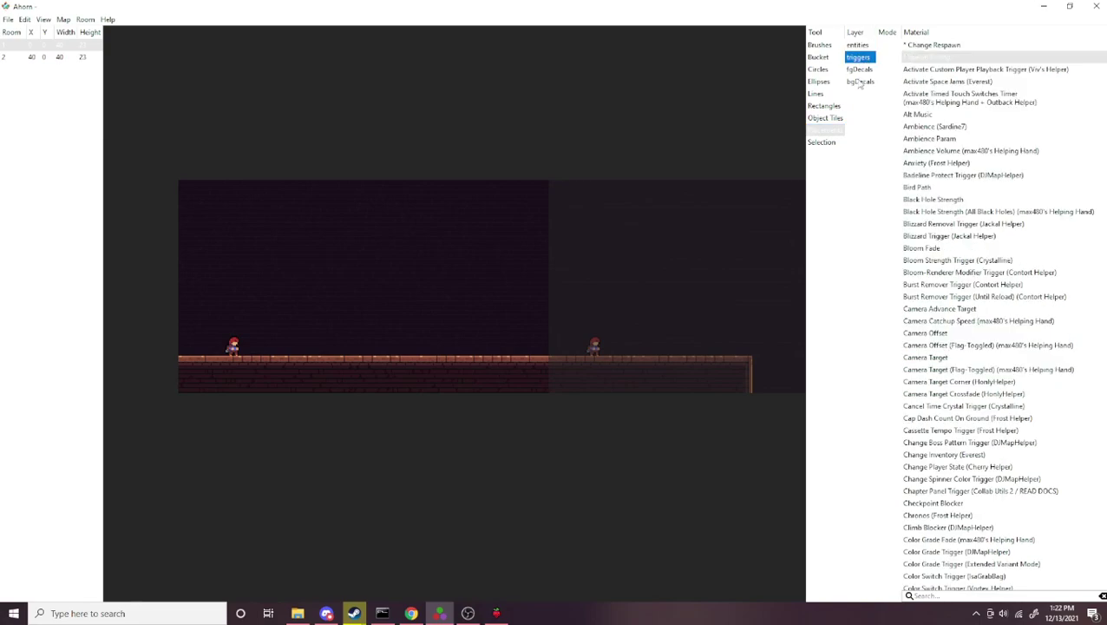
pyautogui.click(860, 70)
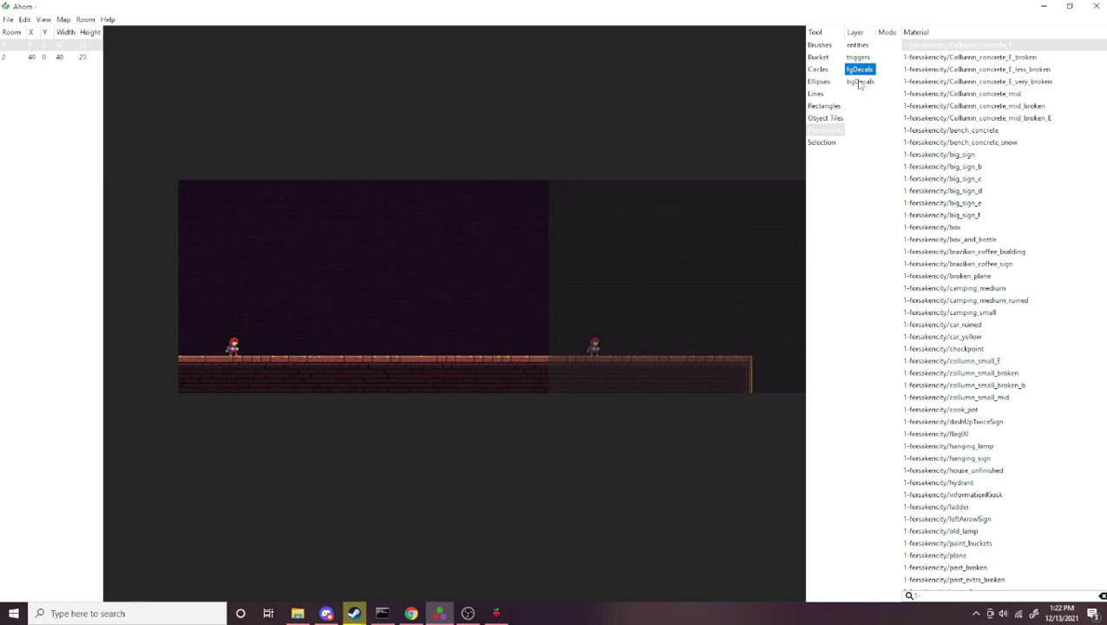
pyautogui.click(860, 83)
pyautogui.click(858, 45)
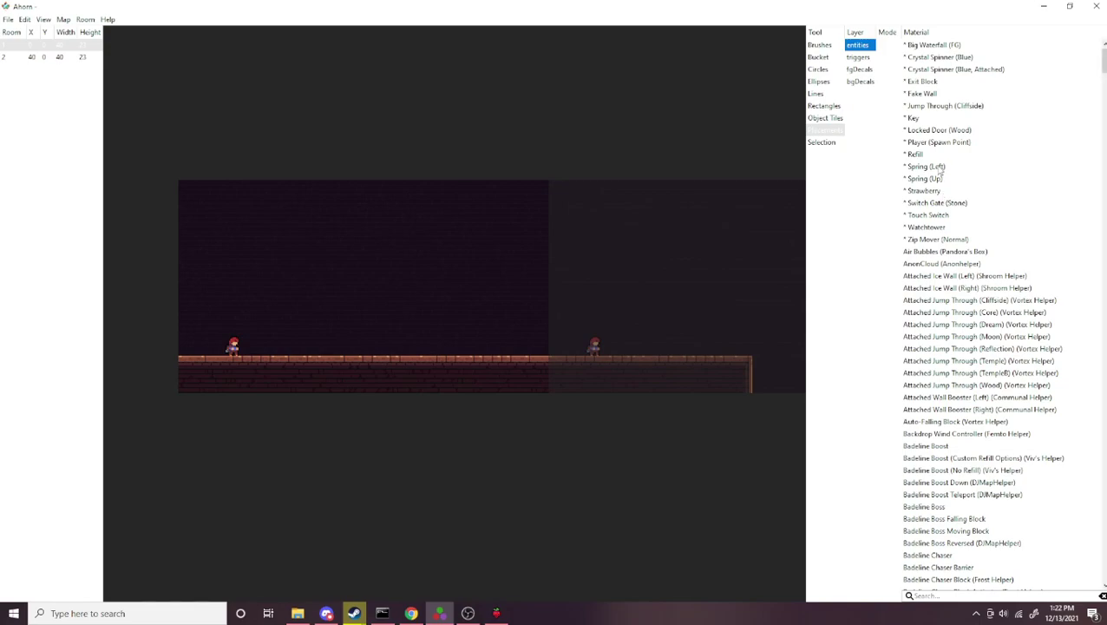
# Step: Place a Strawberry in the upper right part of room 1 and a Refill slightly below and left of it
pyautogui.click(925, 190)
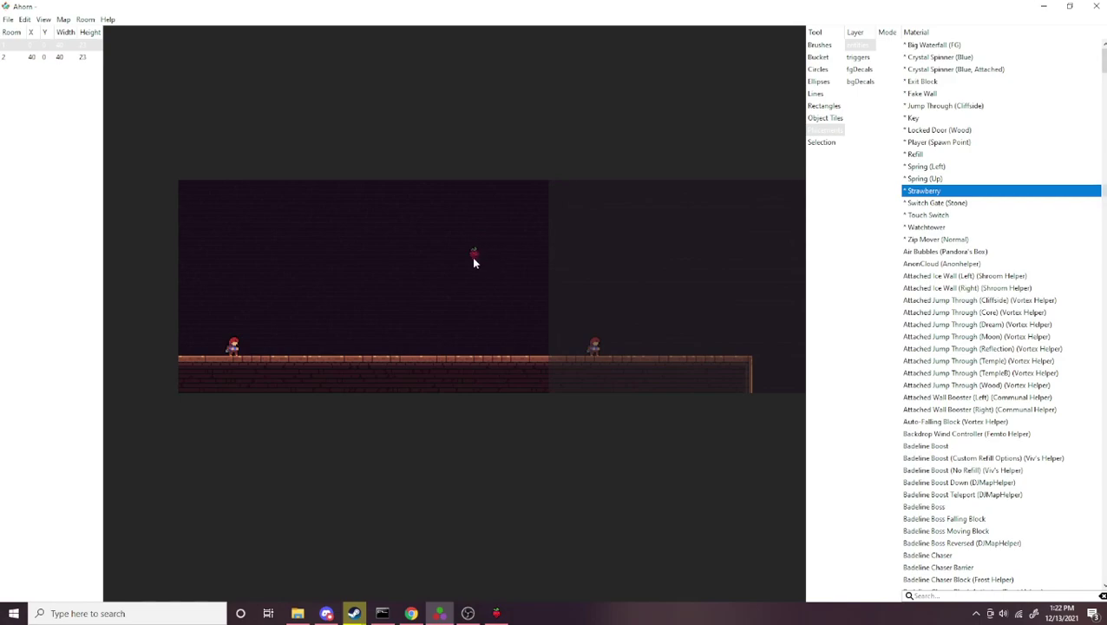
pyautogui.click(473, 258)
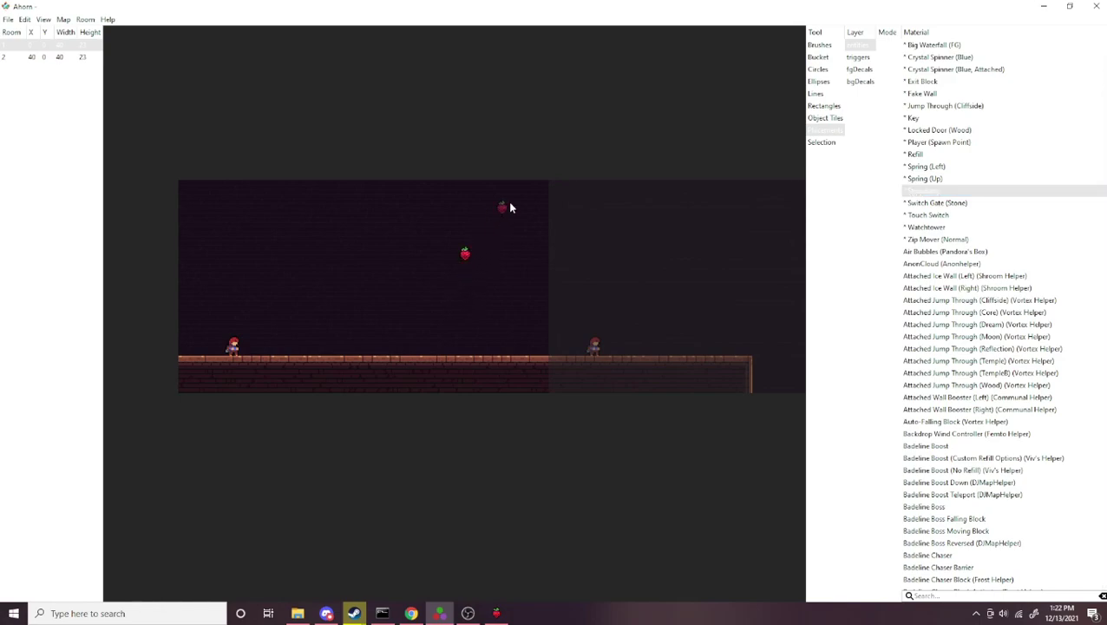
pyautogui.click(922, 155)
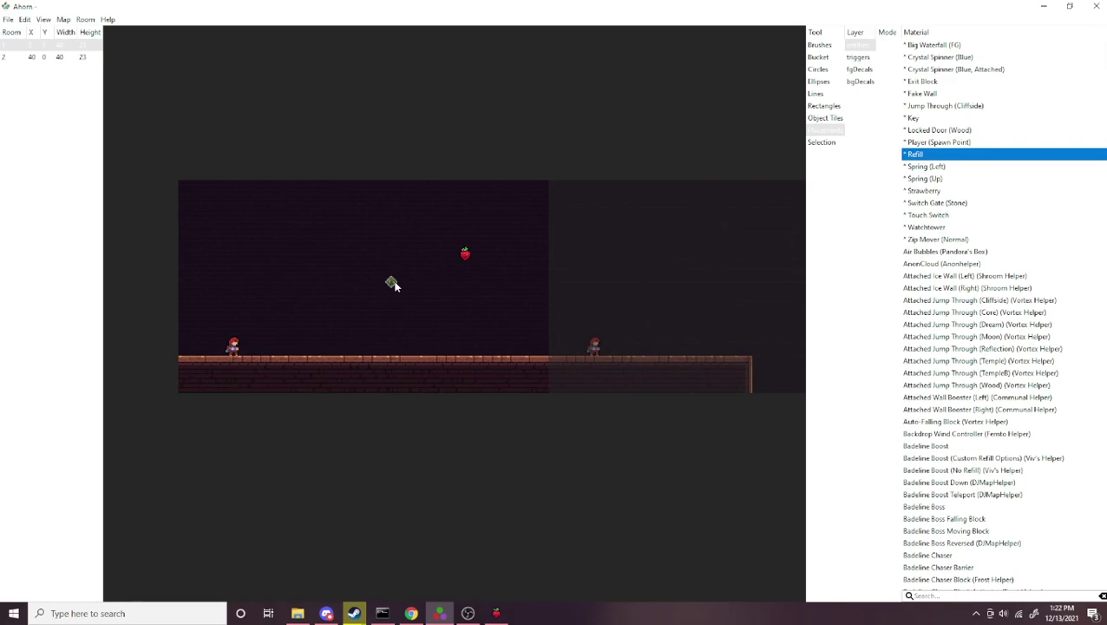
pyautogui.click(392, 283)
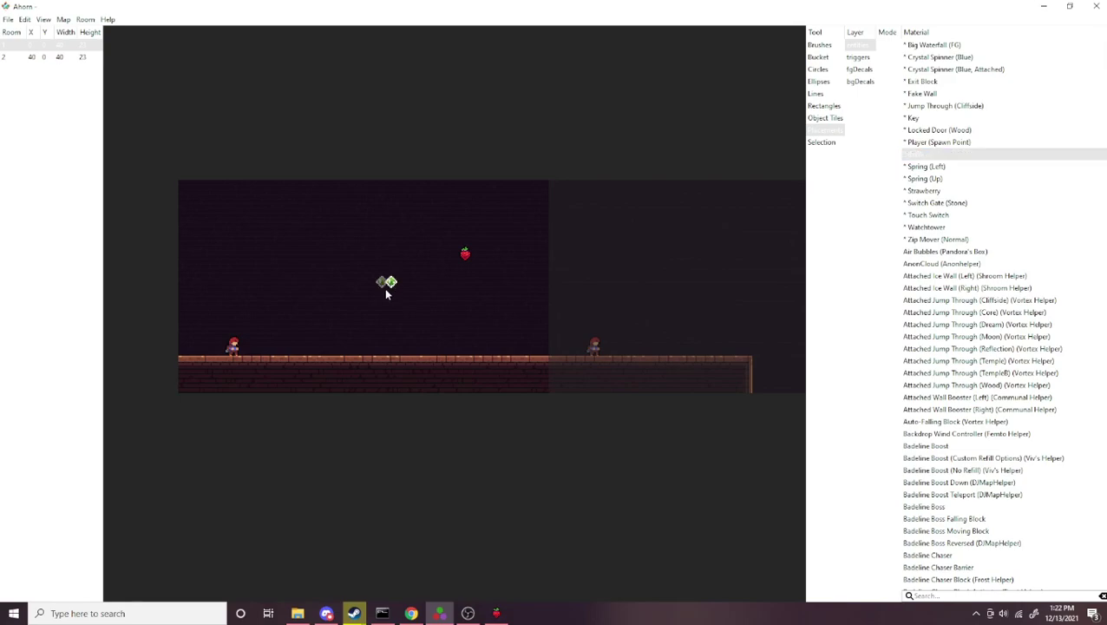
# Step: Place a Spring (Up) on the floor of room 1 beneath the strawberry
pyautogui.click(939, 166)
pyautogui.click(930, 179)
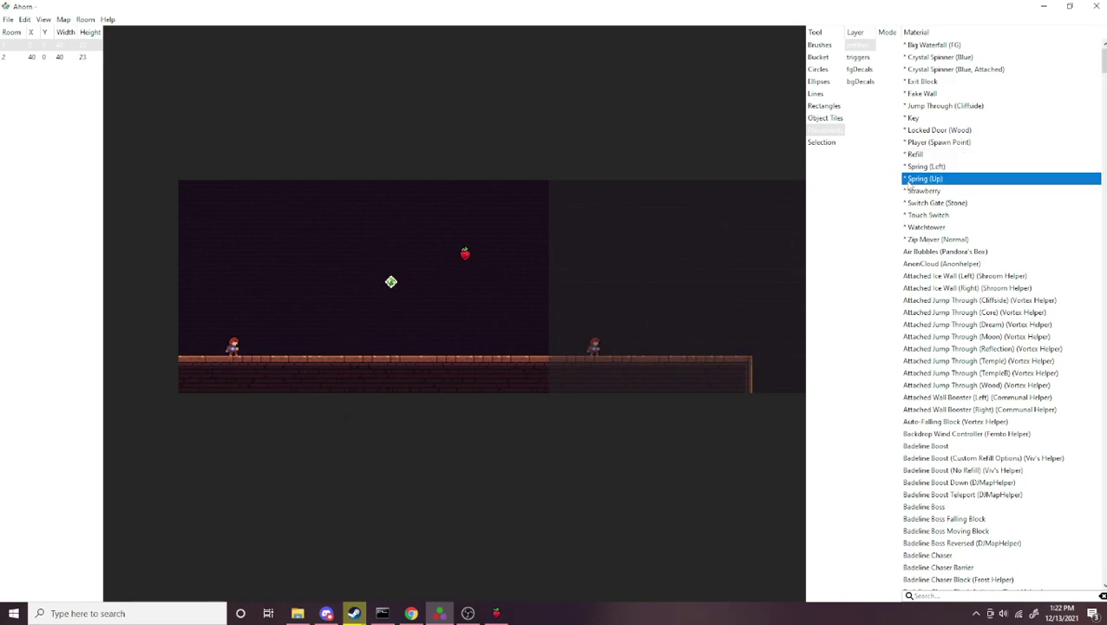
pyautogui.click(459, 362)
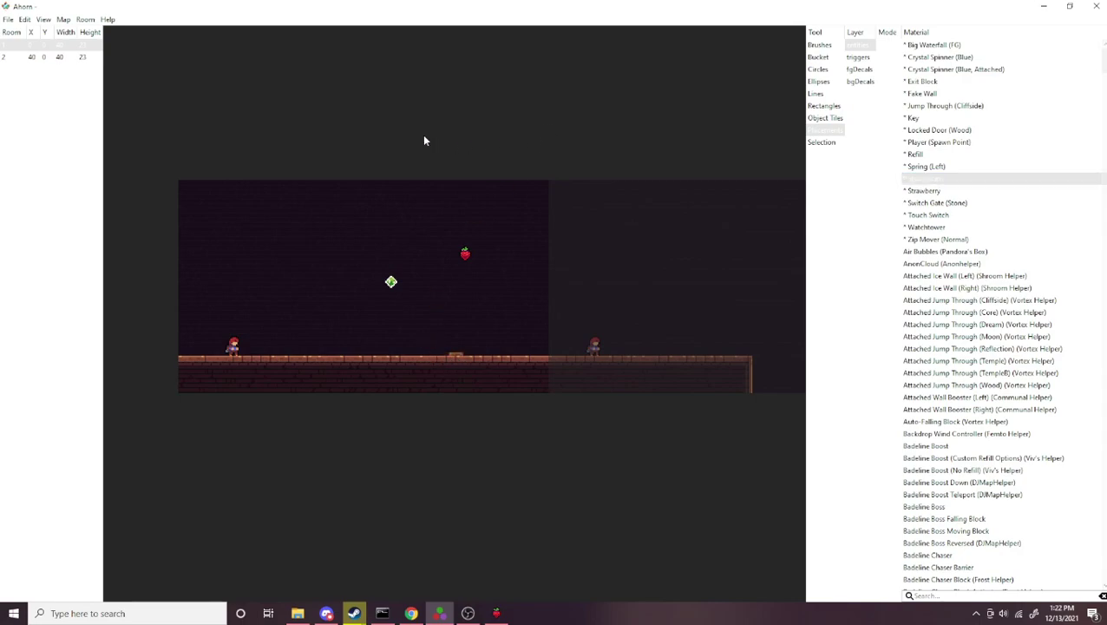
# Step: Save the map and switch to the running Celeste game
pyautogui.click(8, 19)
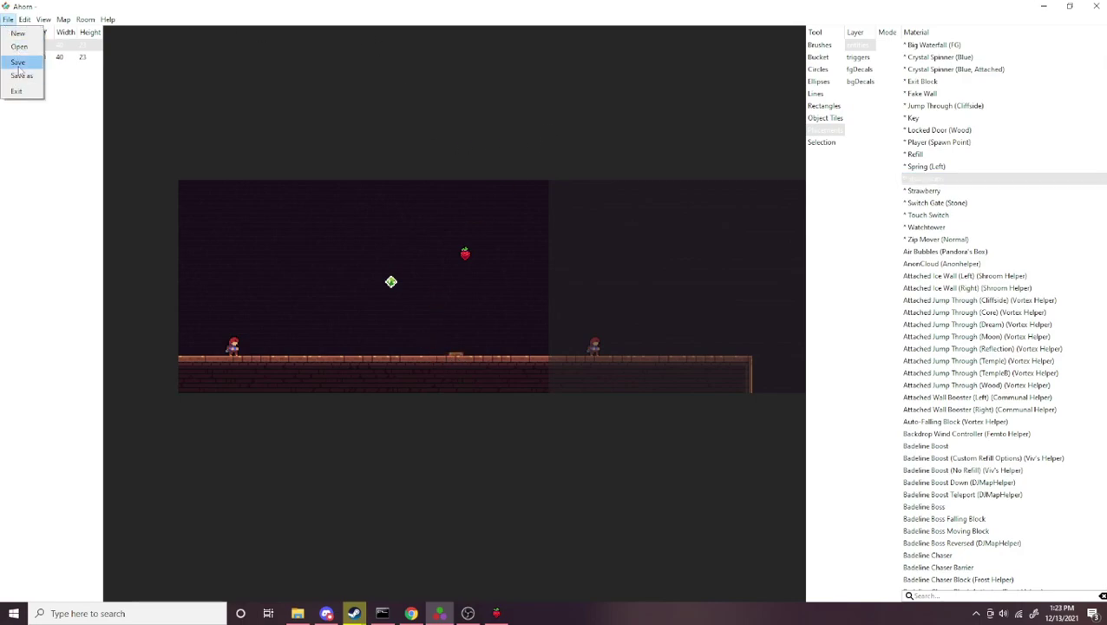
pyautogui.click(20, 62)
pyautogui.click(496, 611)
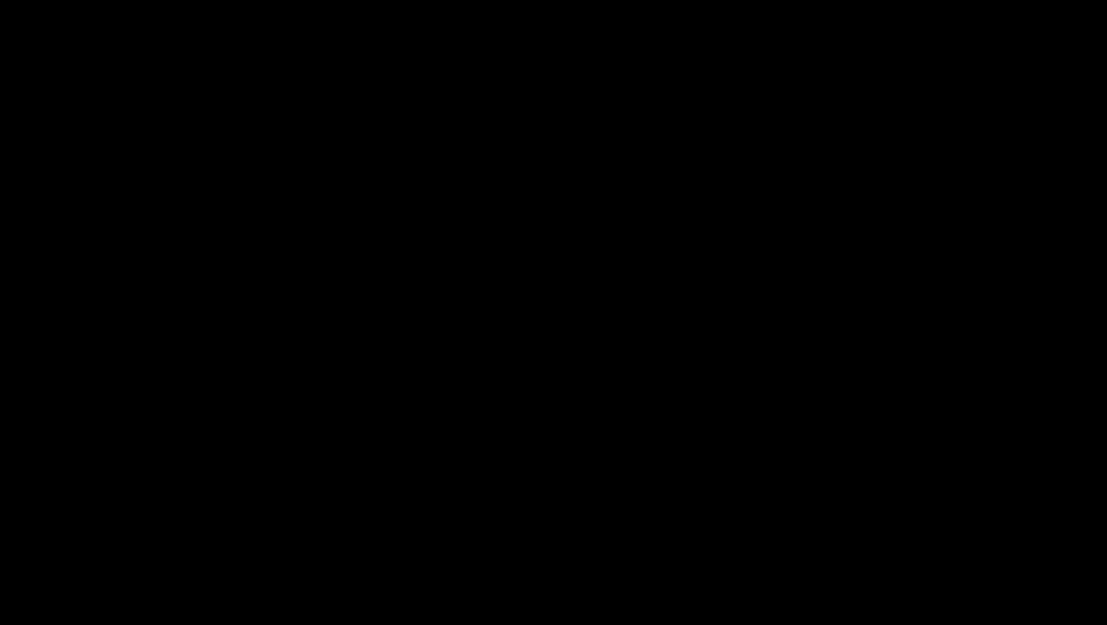
# Step: Play-test room 1 by bouncing on the spring, collecting the strawberry and dashing through the refill
pyautogui.press('Right')
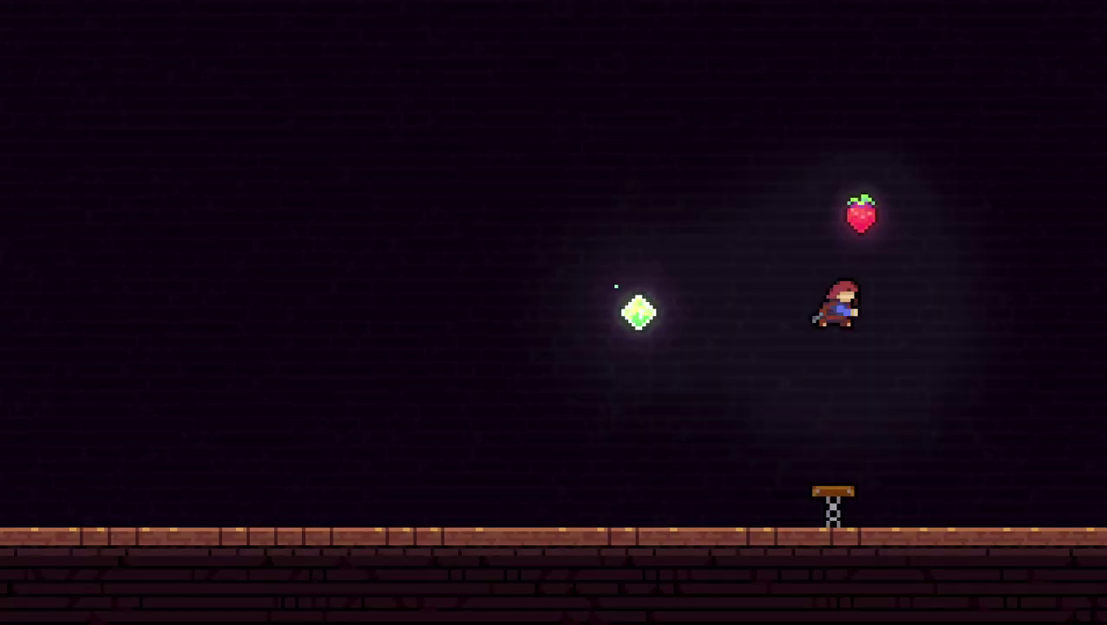
pyautogui.press('x')
pyautogui.press('Left')
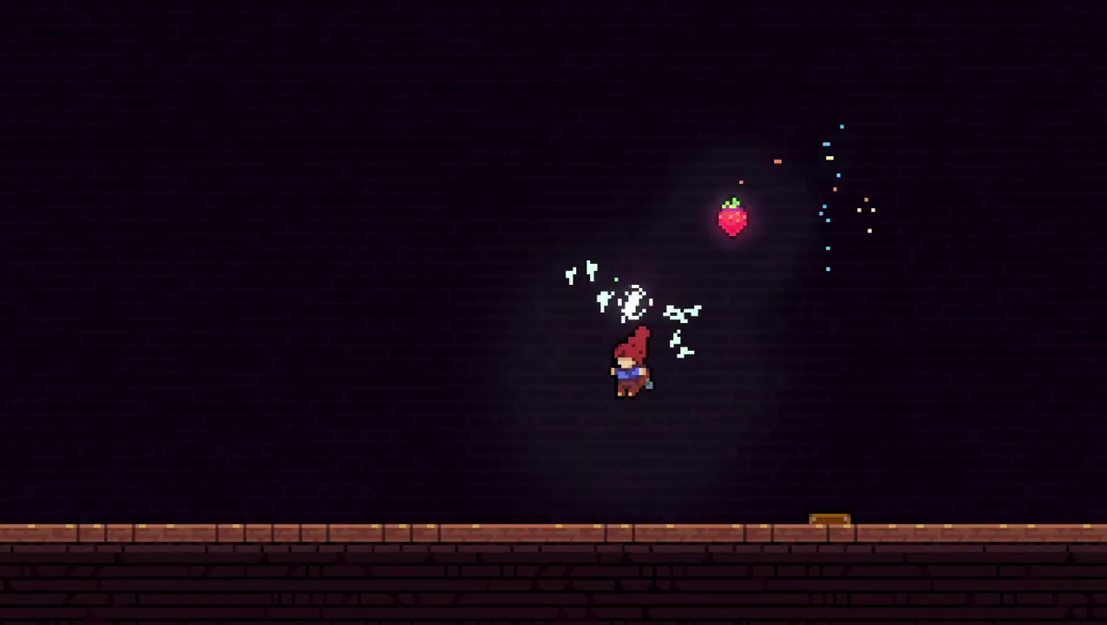
pyautogui.press('Left')
pyautogui.press('Right')
pyautogui.press('c')
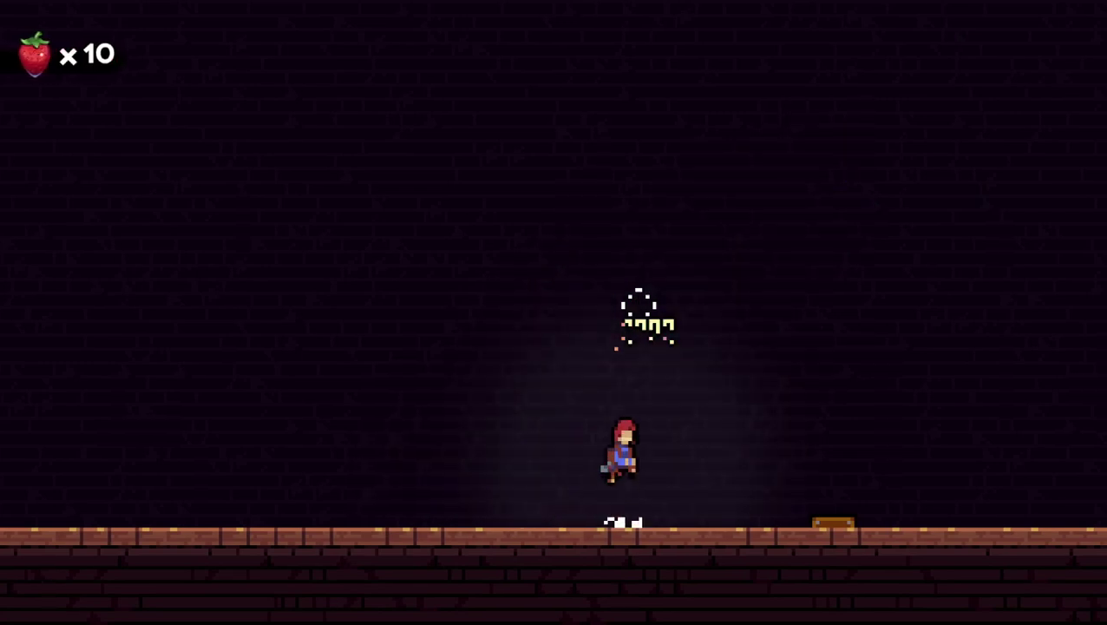
pyautogui.press('x')
pyautogui.press('Right')
pyautogui.press('Left')
pyautogui.press('Right')
pyautogui.press('x')
pyautogui.press('Left')
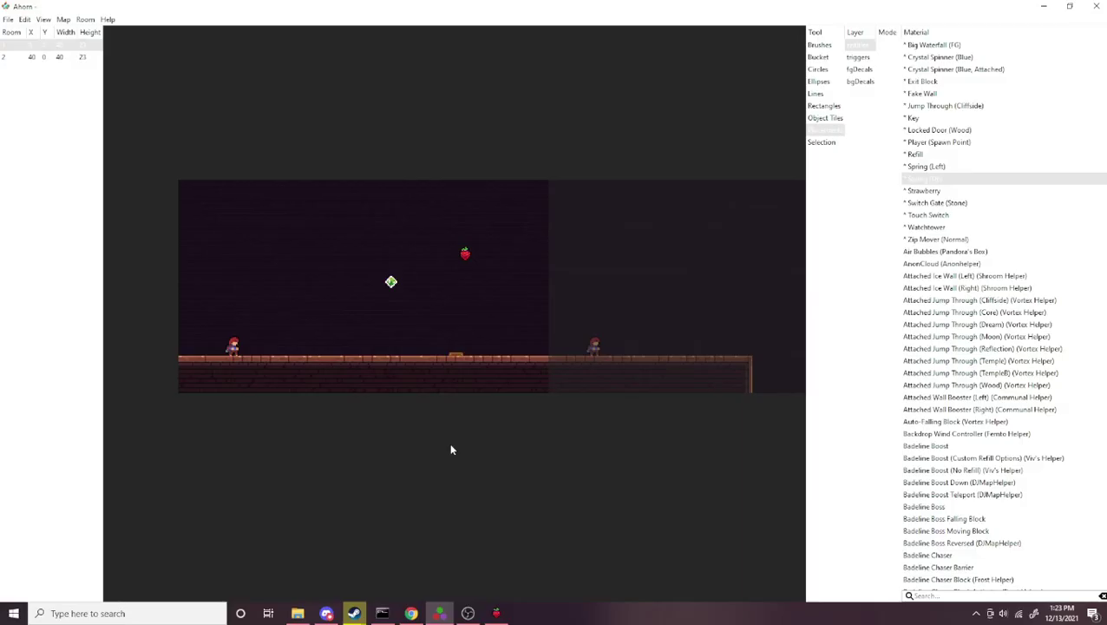
# Step: Search the entity list for "badeline" and place a Badeline Boost between the player spawn and the refill
pyautogui.click(939, 169)
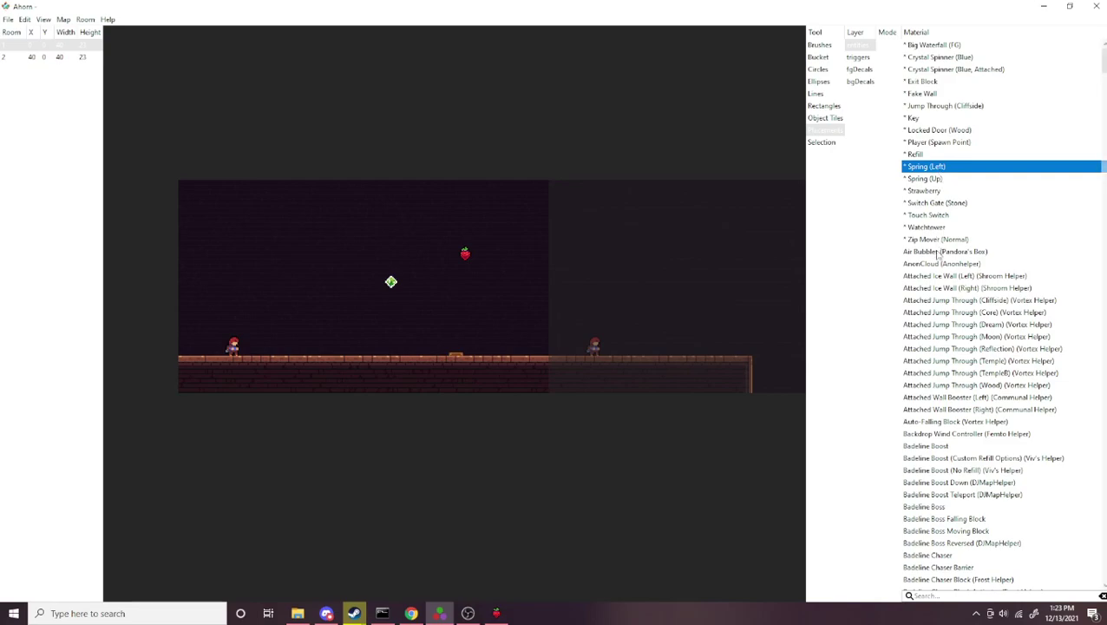
pyautogui.scroll(-5, 942, 347)
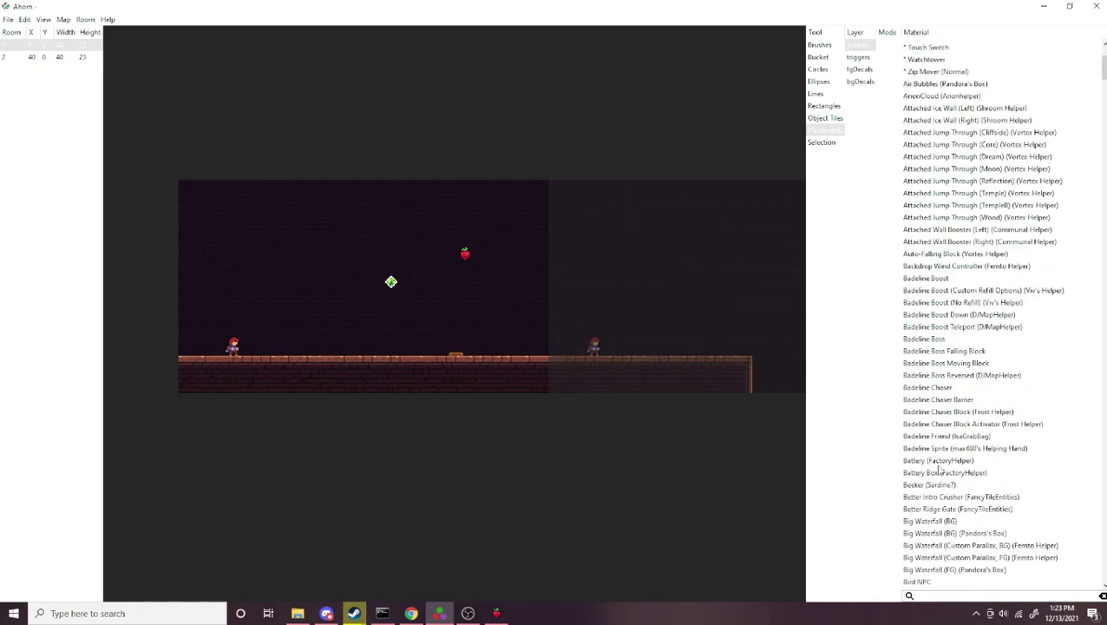
pyautogui.write('badlin')
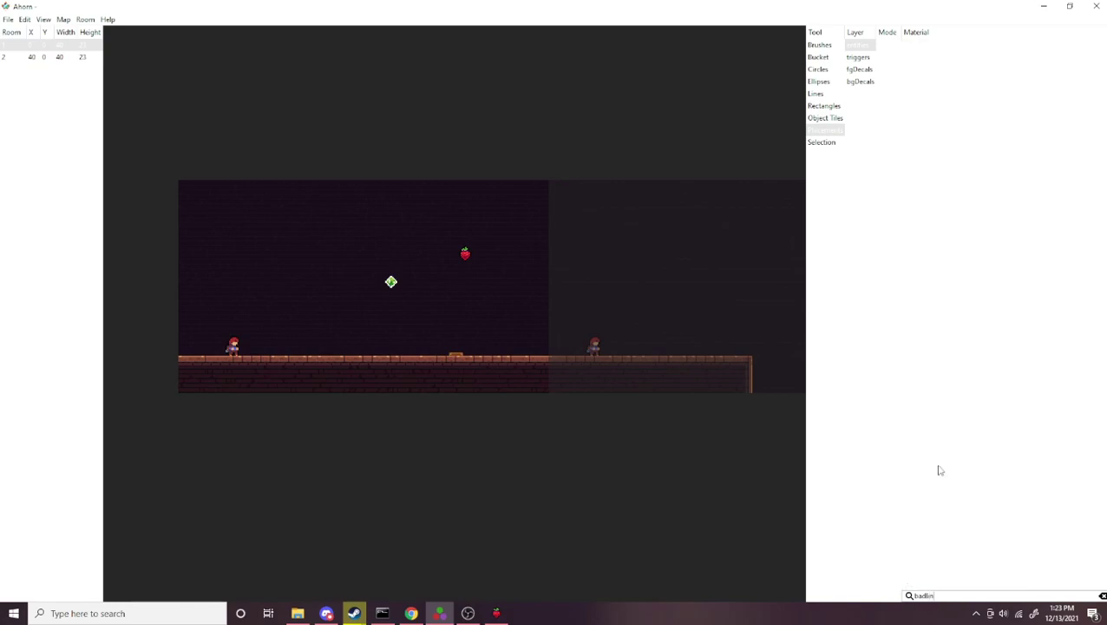
pyautogui.press('BackSpace')
pyautogui.press('BackSpace')
pyautogui.press('BackSpace')
pyautogui.write('eline')
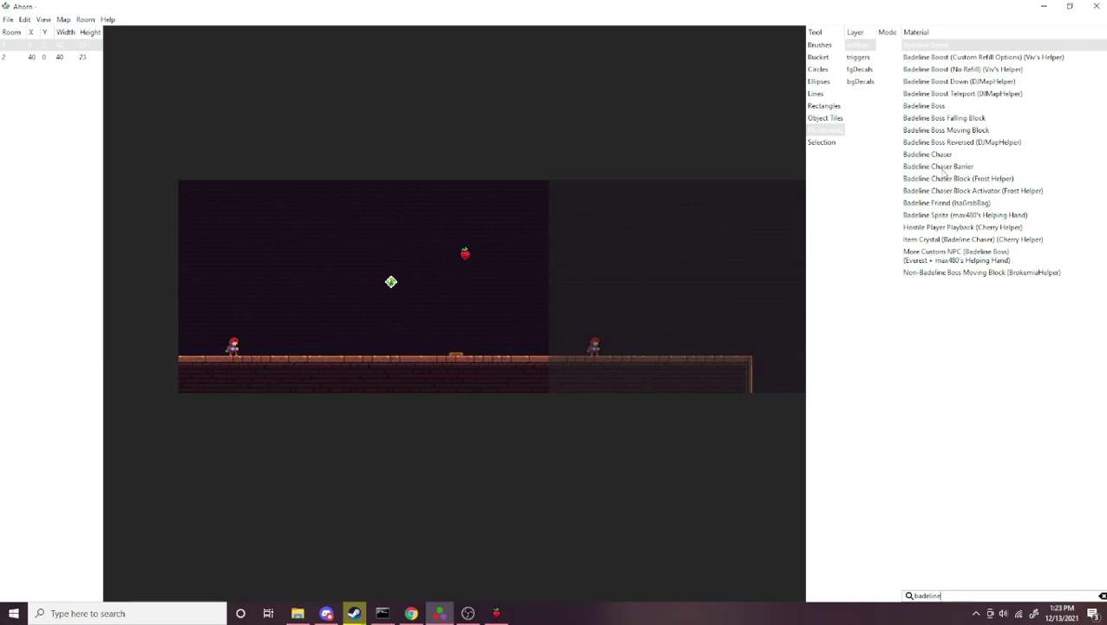
pyautogui.click(937, 48)
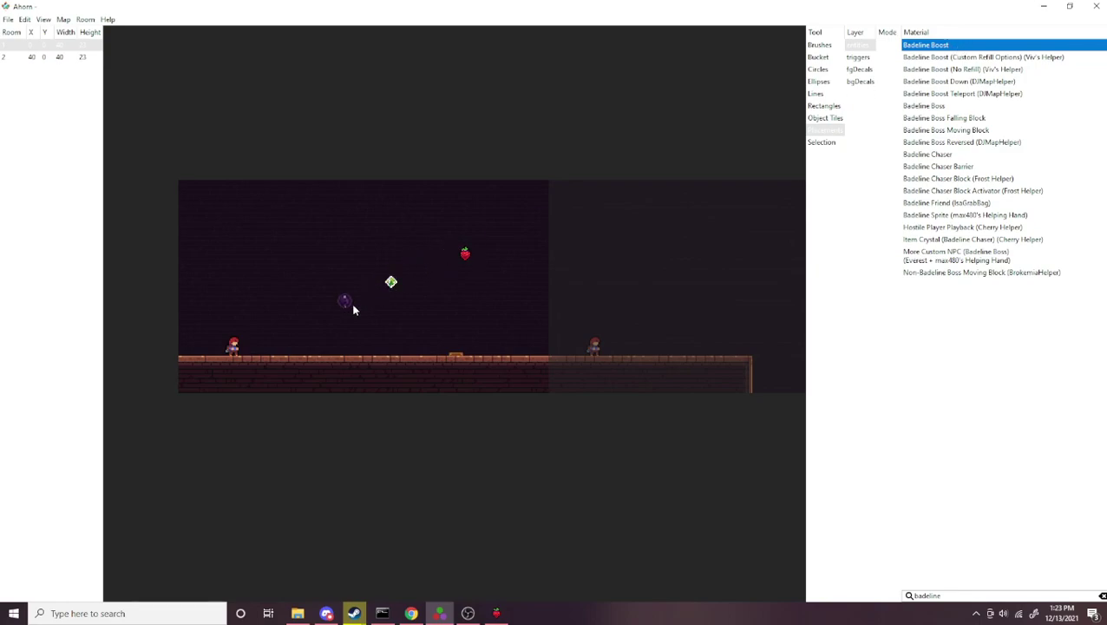
pyautogui.click(347, 303)
# Step: Save the map and switch to Celeste to test the Badeline Boost
pyautogui.click(9, 20)
pyautogui.click(26, 61)
pyautogui.click(495, 613)
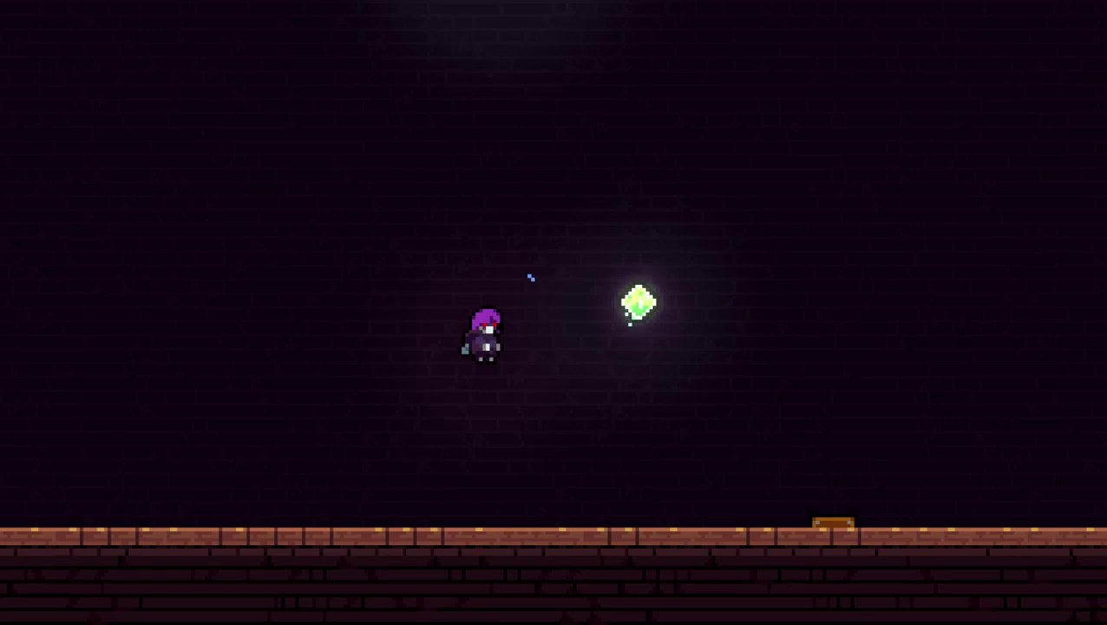
pyautogui.press('Escape')
pyautogui.press('Down')
pyautogui.press('c')
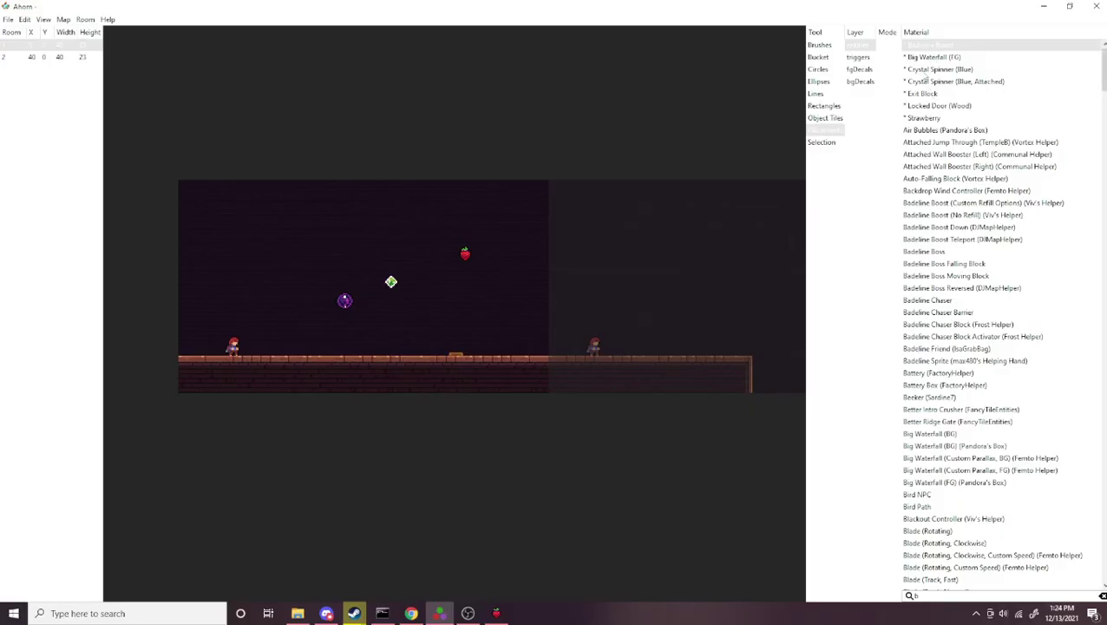
# Step: Clear the entity search filter and delete the Badeline Boost from room 1 with the Selection tool
pyautogui.click(1102, 596)
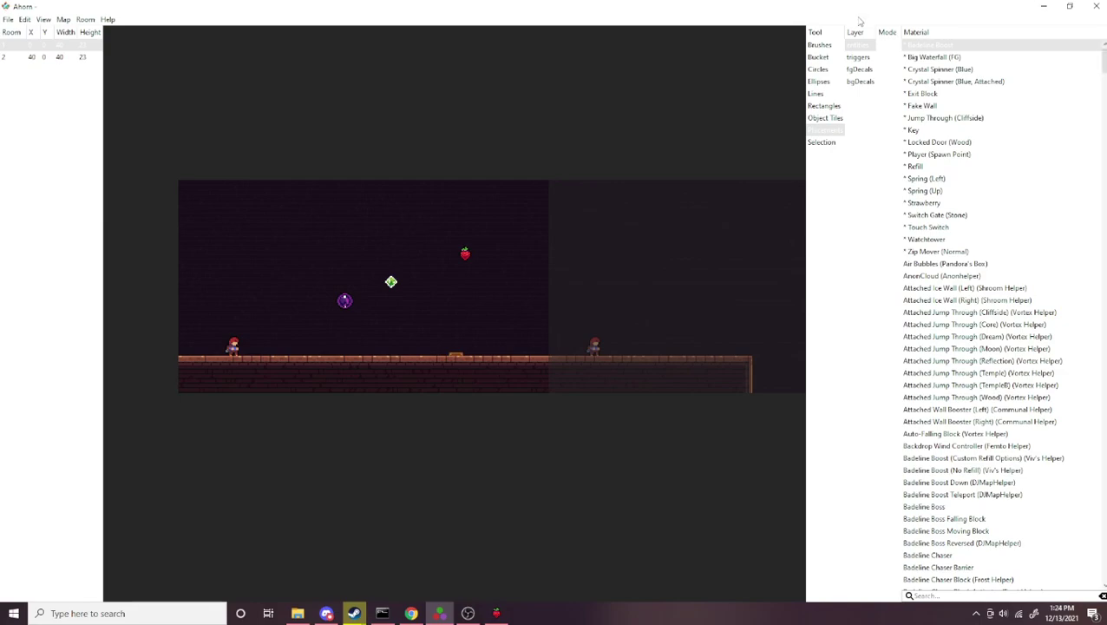
pyautogui.click(838, 144)
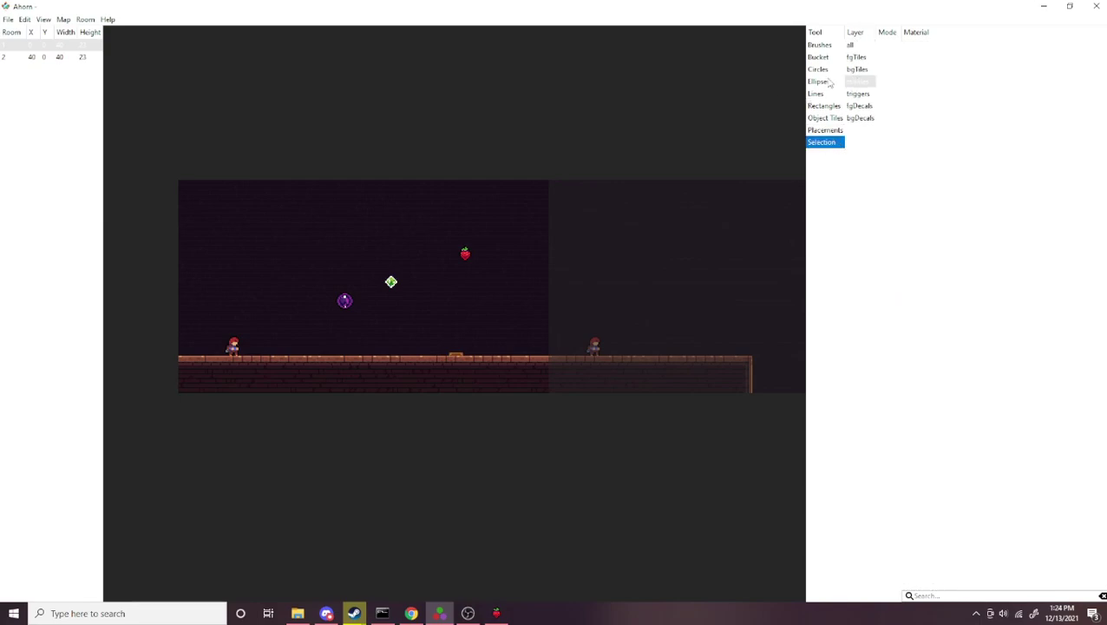
pyautogui.click(345, 303)
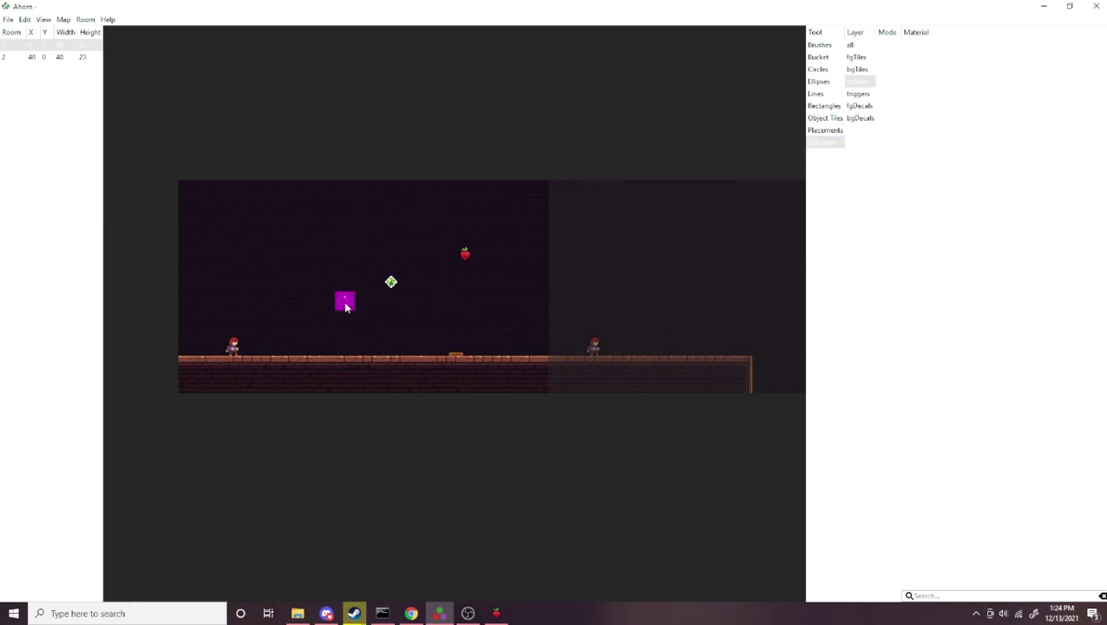
pyautogui.click(825, 129)
pyautogui.click(829, 144)
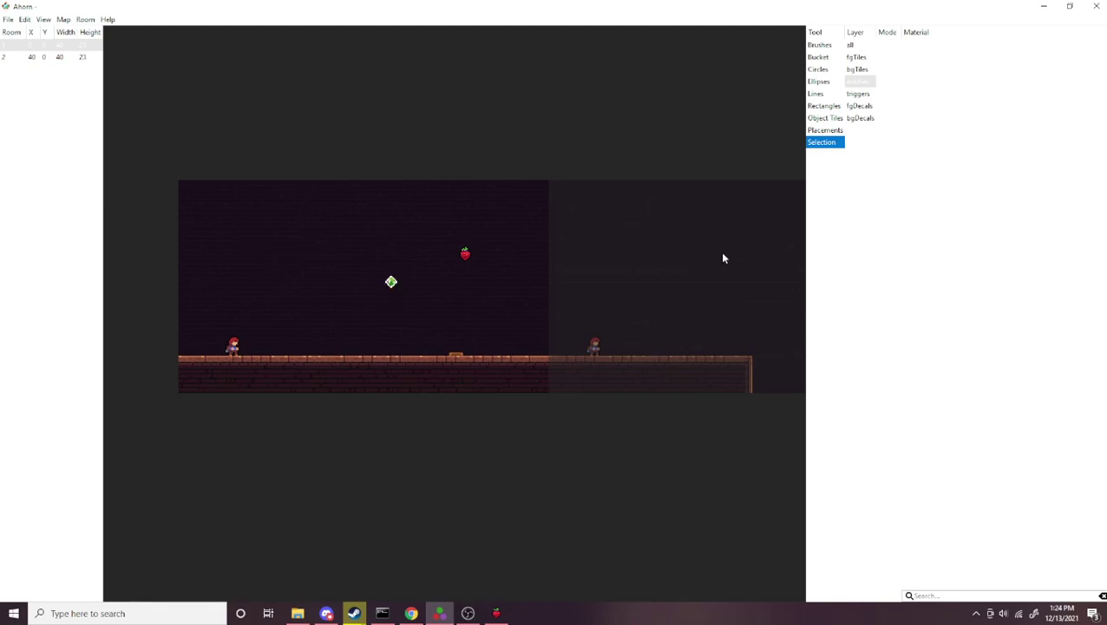
pyautogui.click(825, 131)
pyautogui.click(823, 142)
# Step: Try the Selection tool with all layers on the floor and spring area, and switch it to entities and triggers
pyautogui.click(865, 48)
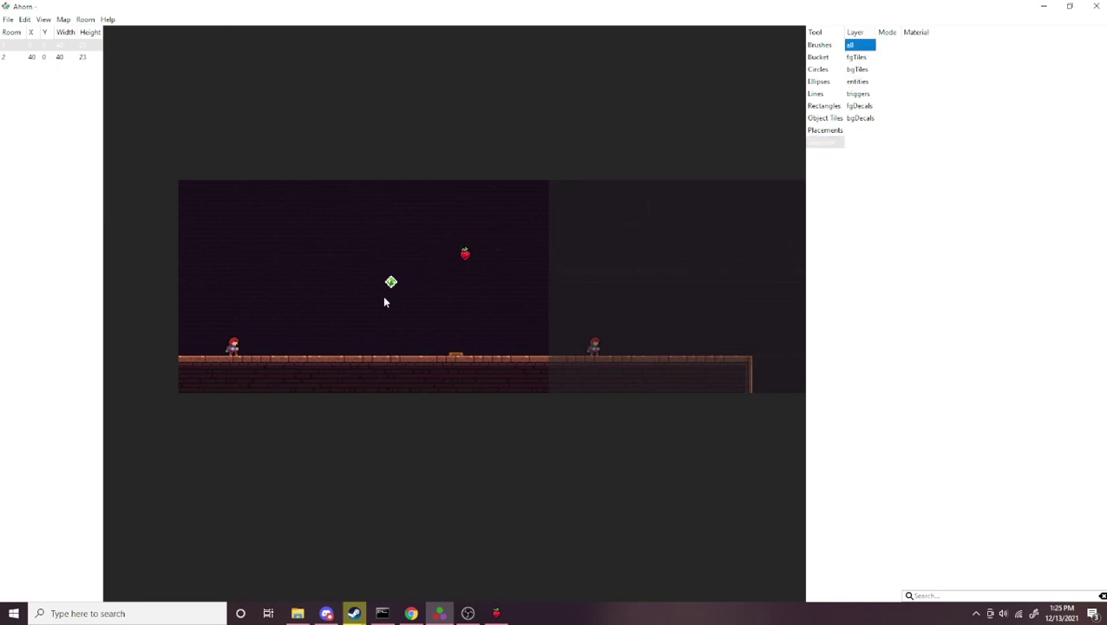
pyautogui.moveTo(355, 367); pyautogui.dragTo(408, 388)
pyautogui.click(403, 329)
pyautogui.moveTo(458, 362); pyautogui.dragTo(465, 311)
pyautogui.click(859, 82)
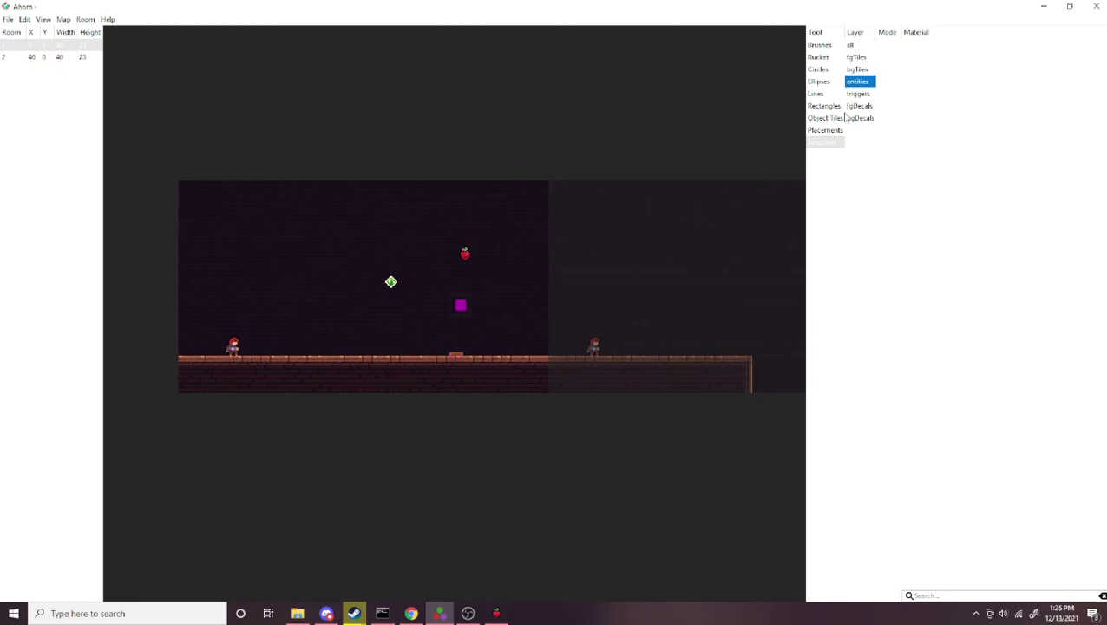
pyautogui.click(866, 95)
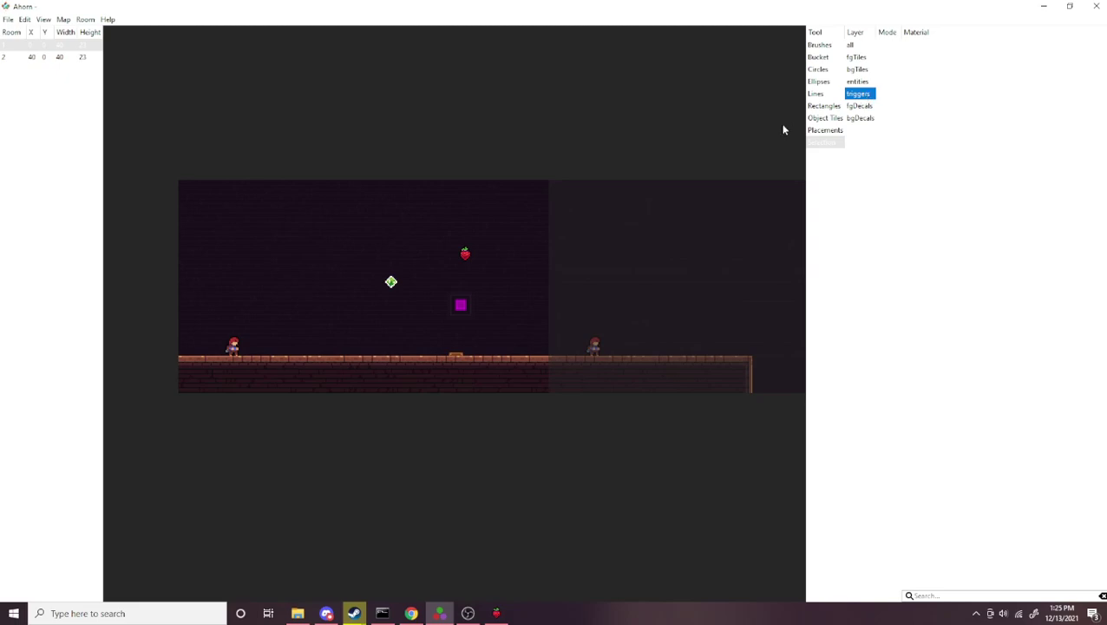
# Step: Restrict the Selection tool to entities and delete the refill, strawberry and spring from room 1
pyautogui.click(859, 81)
pyautogui.click(391, 283)
pyautogui.click(438, 298)
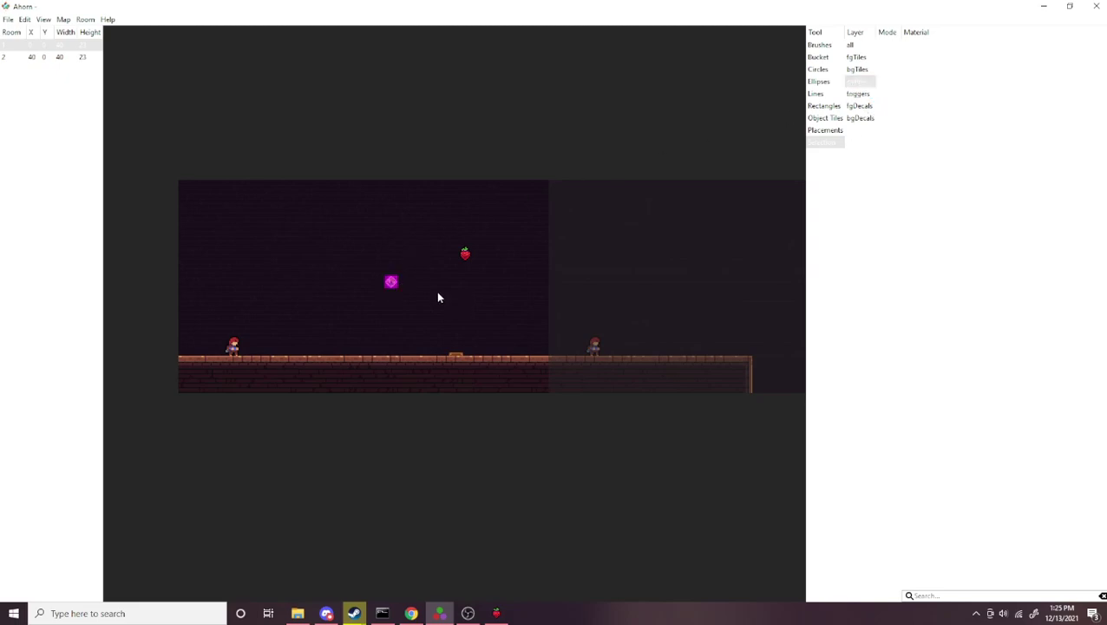
pyautogui.click(465, 255)
pyautogui.click(495, 275)
pyautogui.click(456, 357)
pyautogui.click(482, 280)
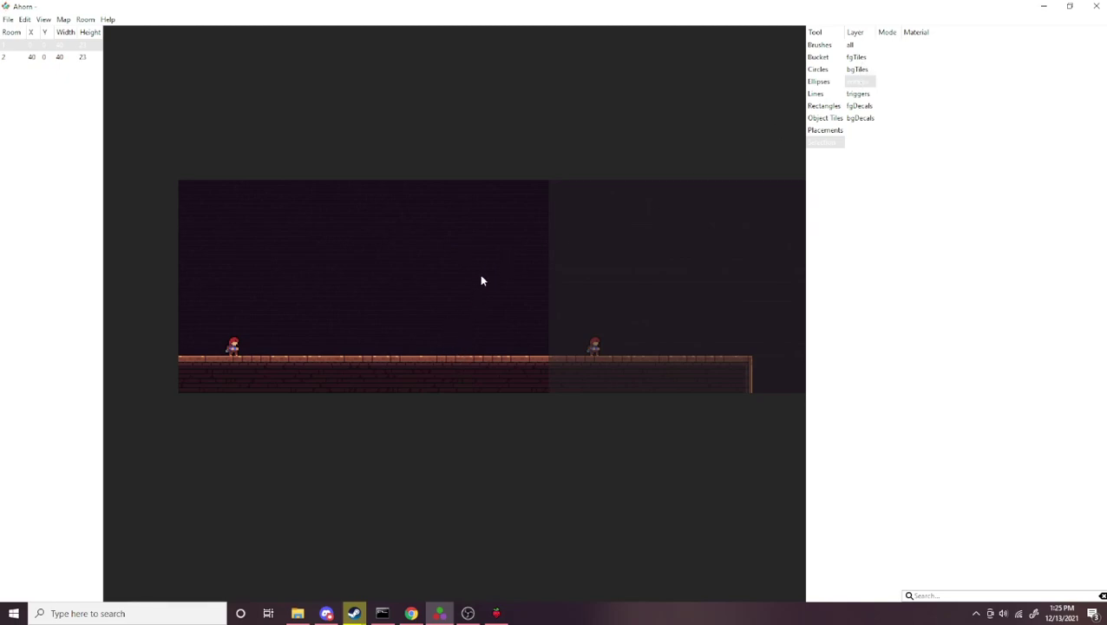
# Step: Place a Watchtower entity on the floor of room 1, just right of the player spawn
pyautogui.click(825, 131)
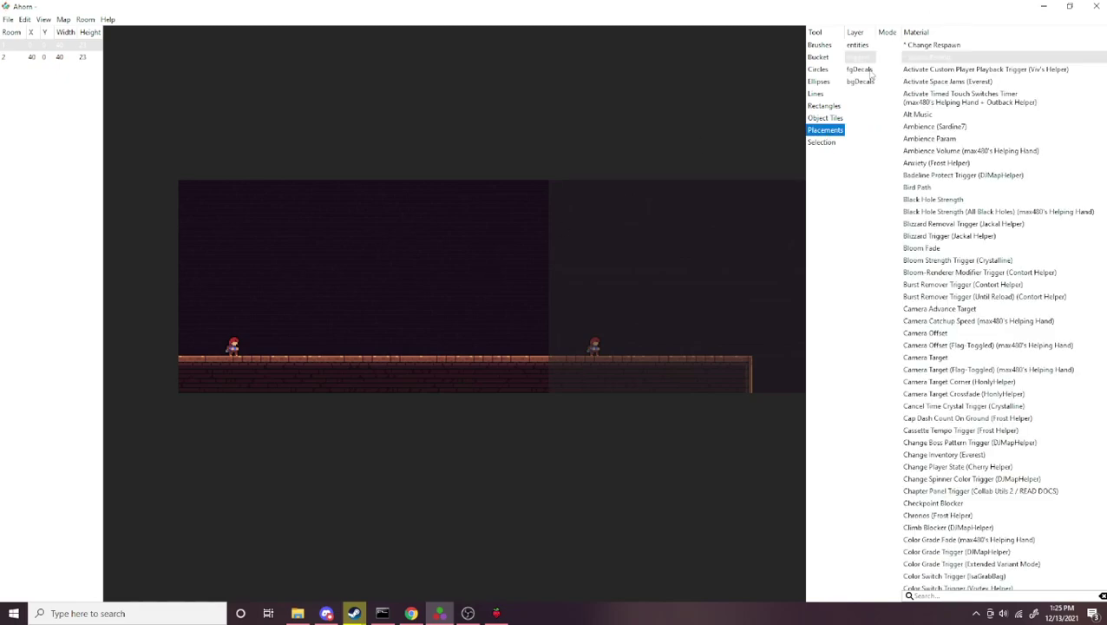
pyautogui.click(858, 46)
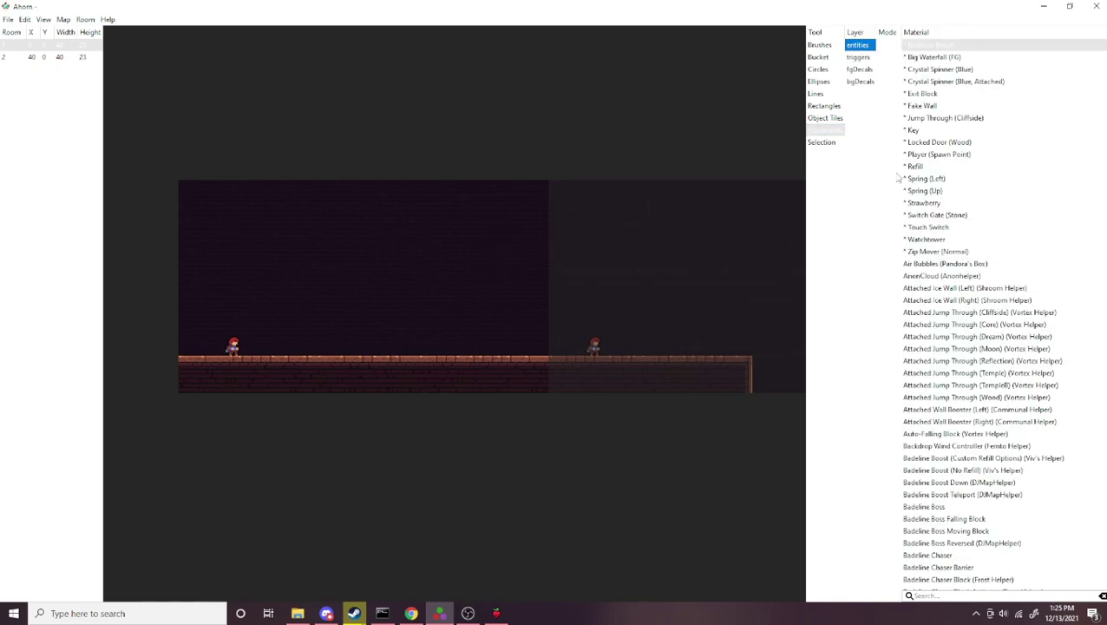
pyautogui.click(930, 241)
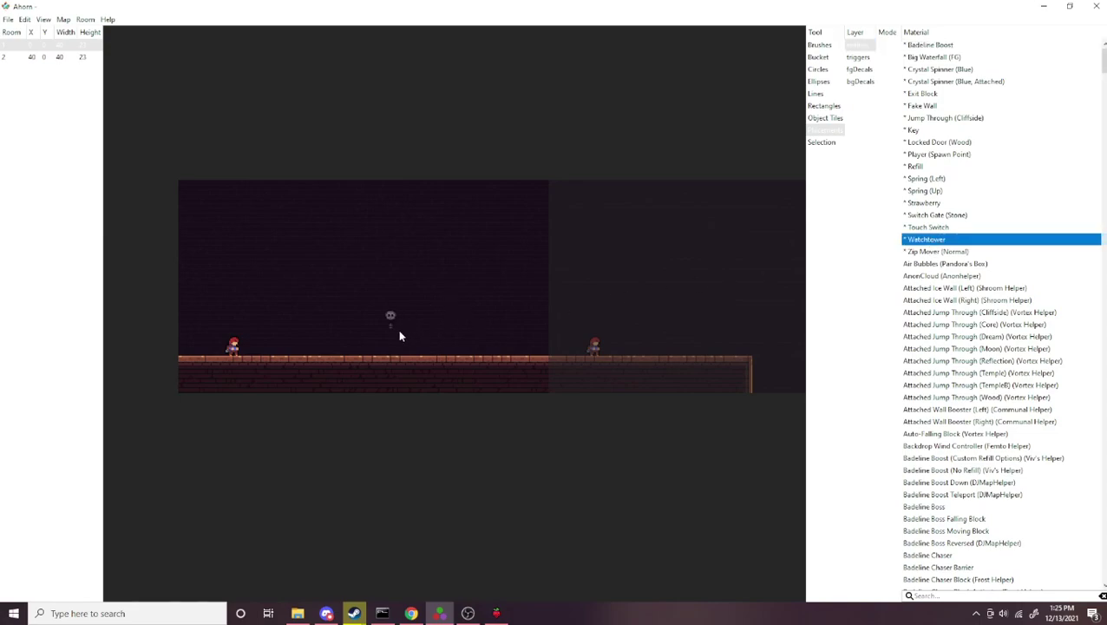
pyautogui.click(302, 362)
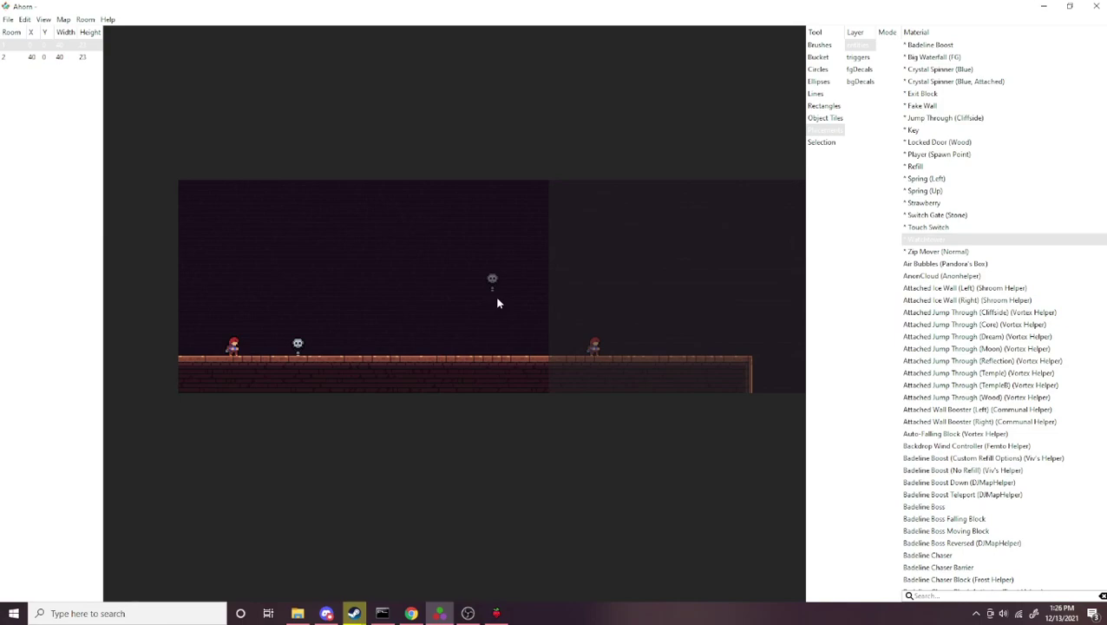
# Step: Place a Refill entity in mid-air in room 1, between the Watchtower and the room's right edge
pyautogui.click(927, 178)
pyautogui.click(926, 166)
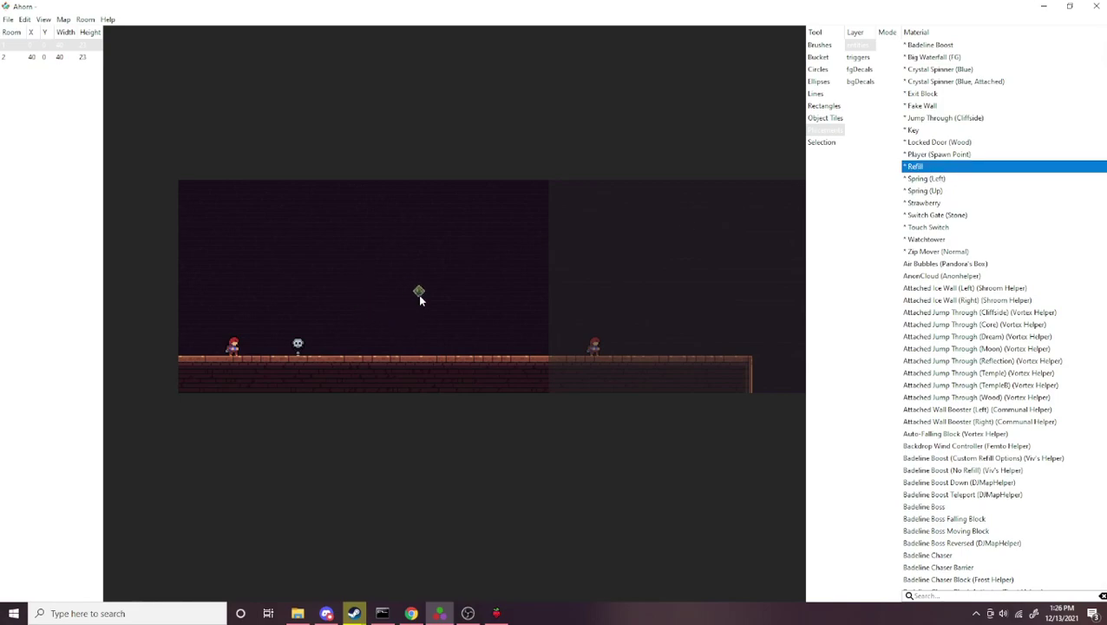
pyautogui.click(420, 297)
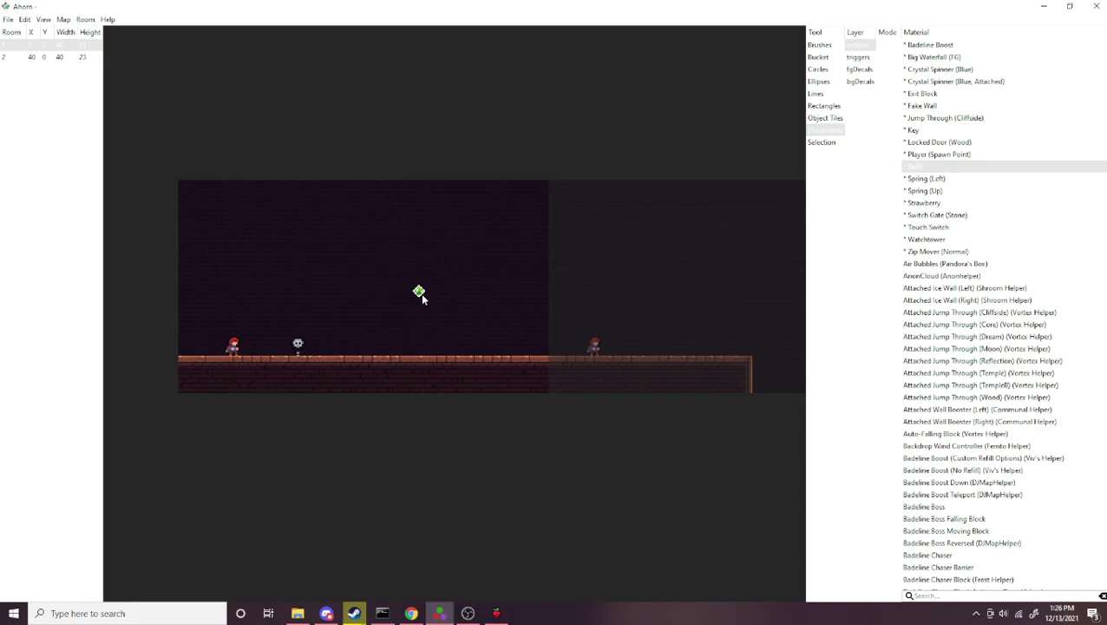
# Step: Enable the One Use option on the placed refill, update it and close its properties
pyautogui.rightClick(417, 293)
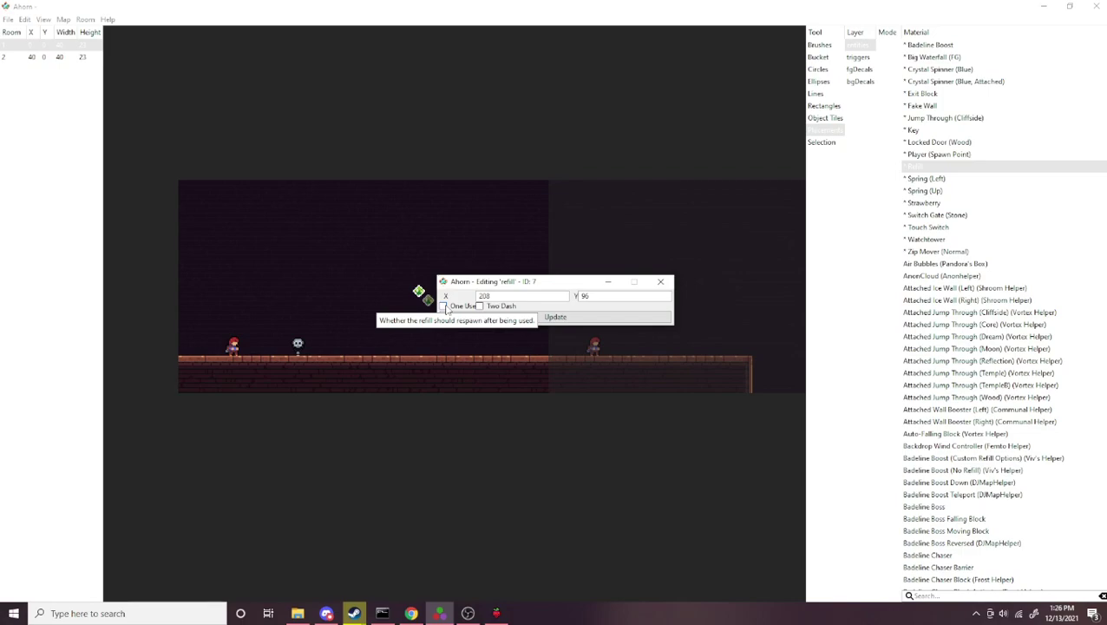
pyautogui.click(444, 306)
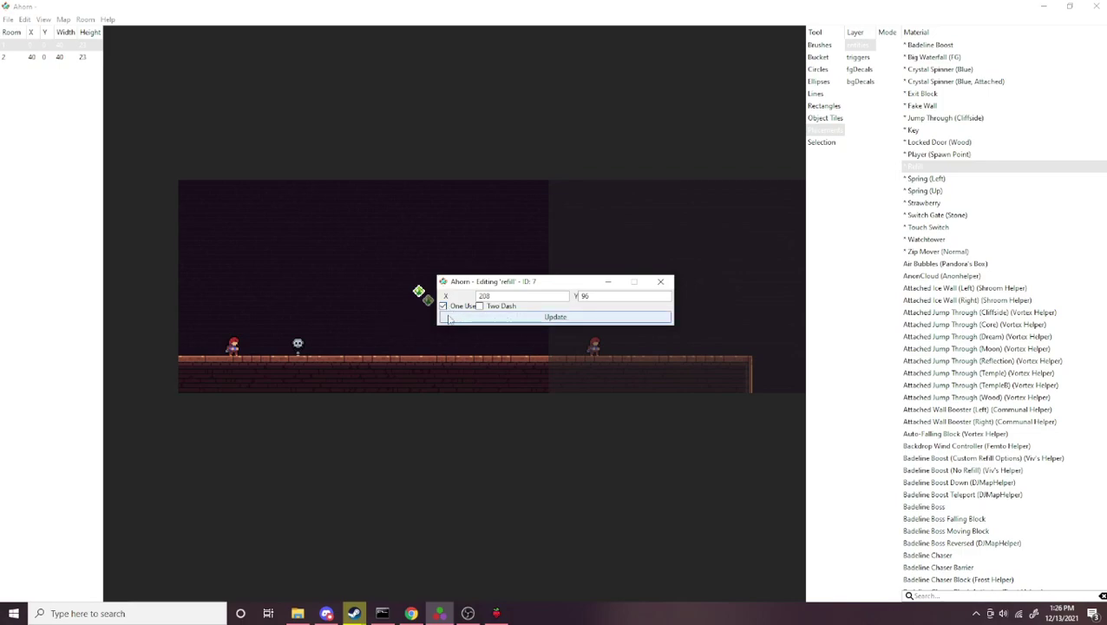
pyautogui.click(449, 317)
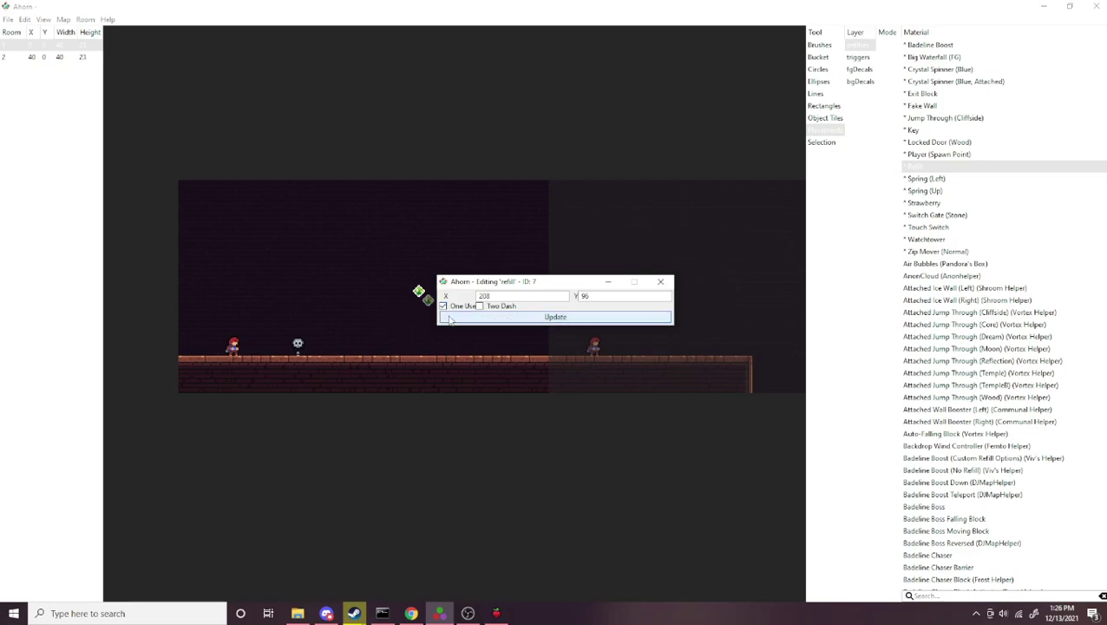
pyautogui.click(661, 281)
# Step: Save the map and switch to Celeste to test the one-use refill by dashing up into it
pyautogui.click(10, 19)
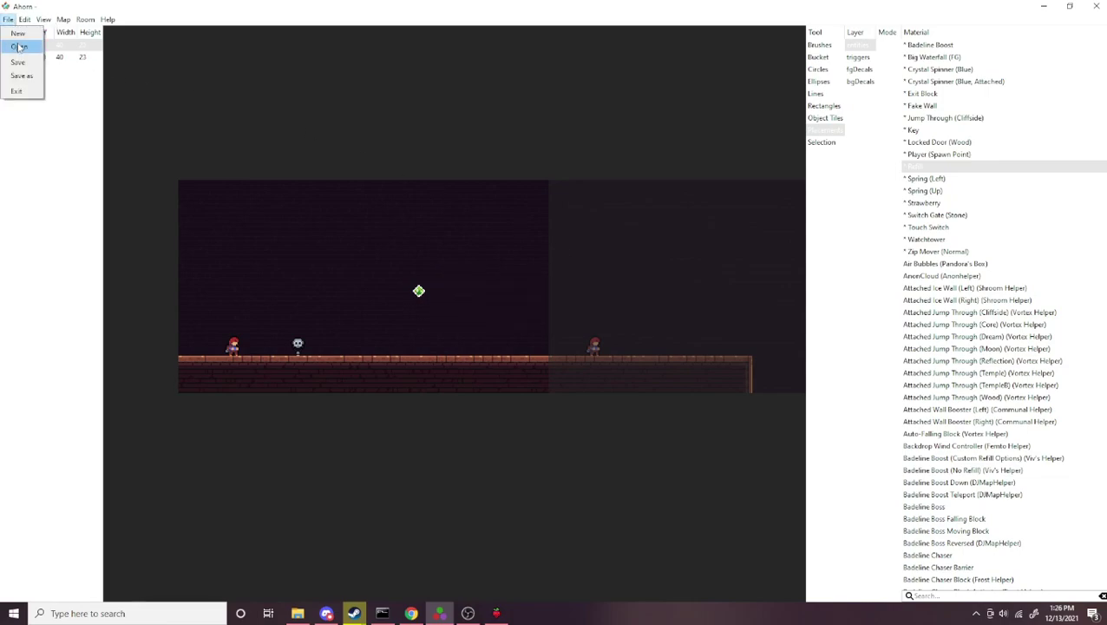
pyautogui.click(26, 62)
pyautogui.click(496, 612)
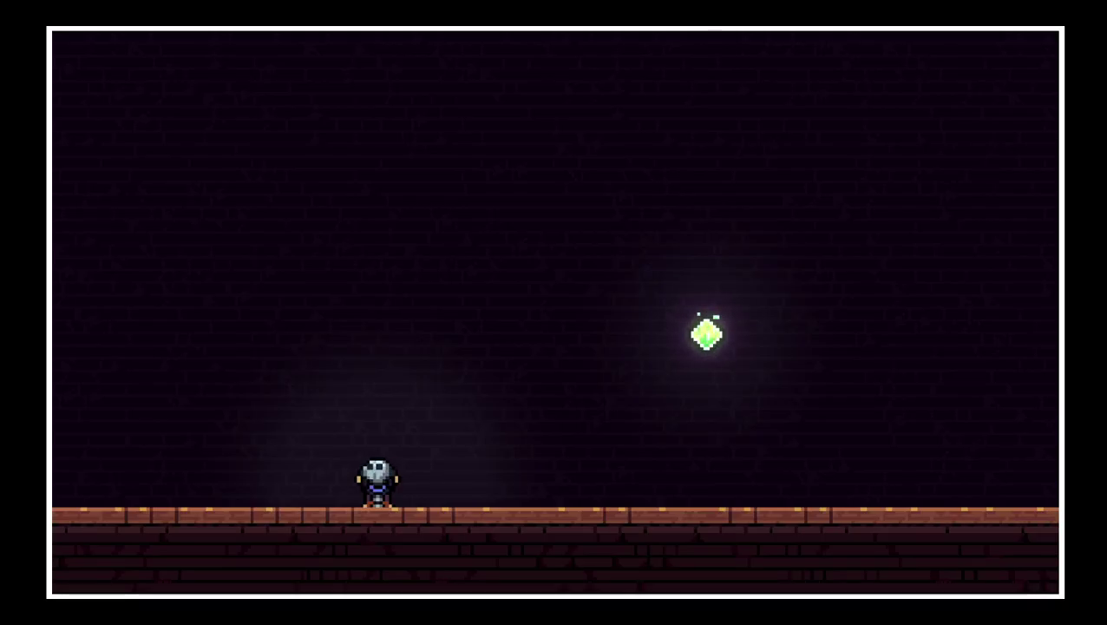
pyautogui.press('Right')
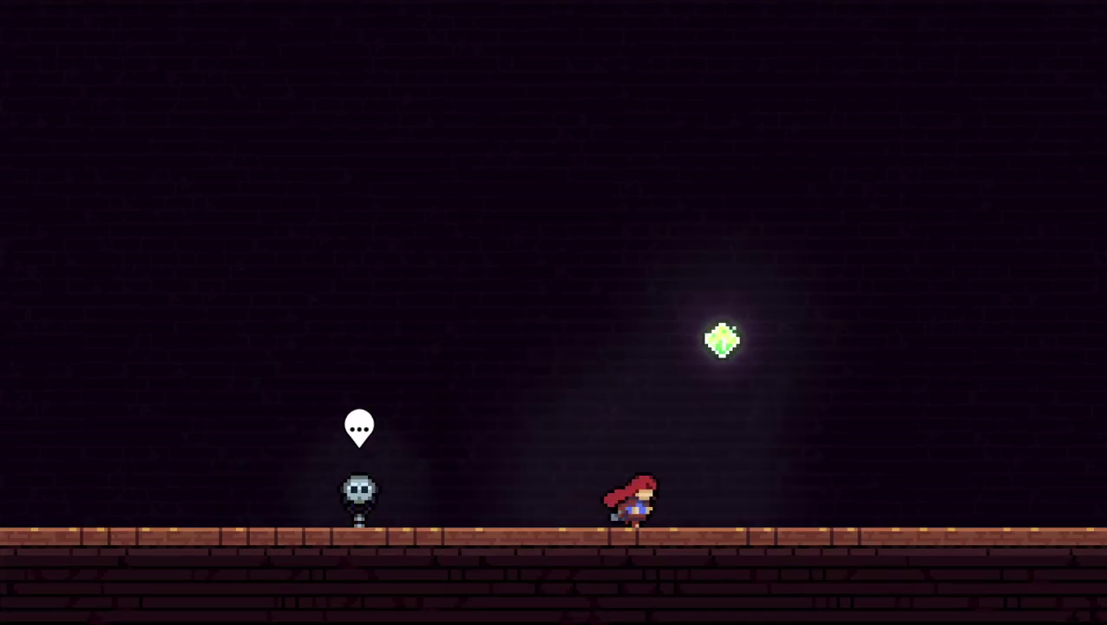
pyautogui.press('Up')
pyautogui.press('x')
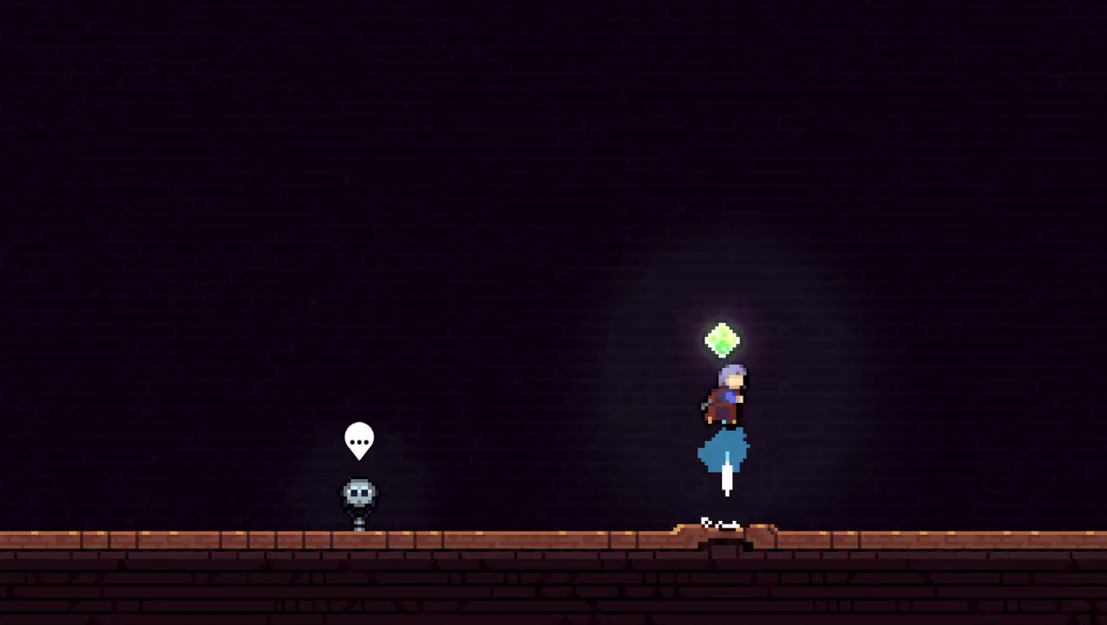
pyautogui.press('Right')
pyautogui.press('Left')
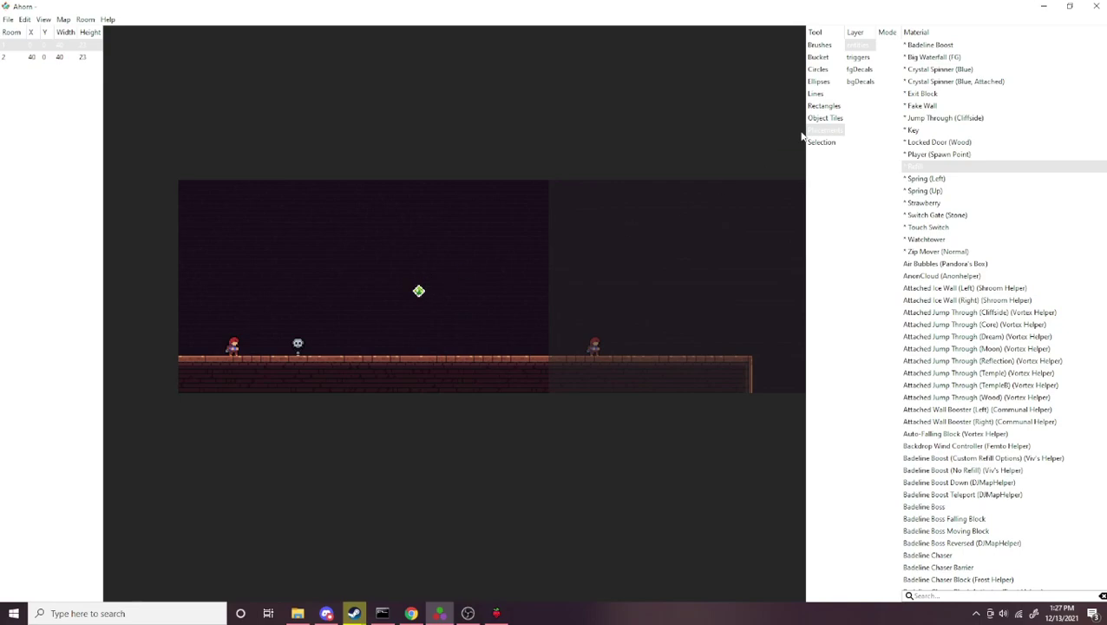
# Step: Examine the available foreground and background decals, clearing the search filter to see the full lists
pyautogui.click(860, 69)
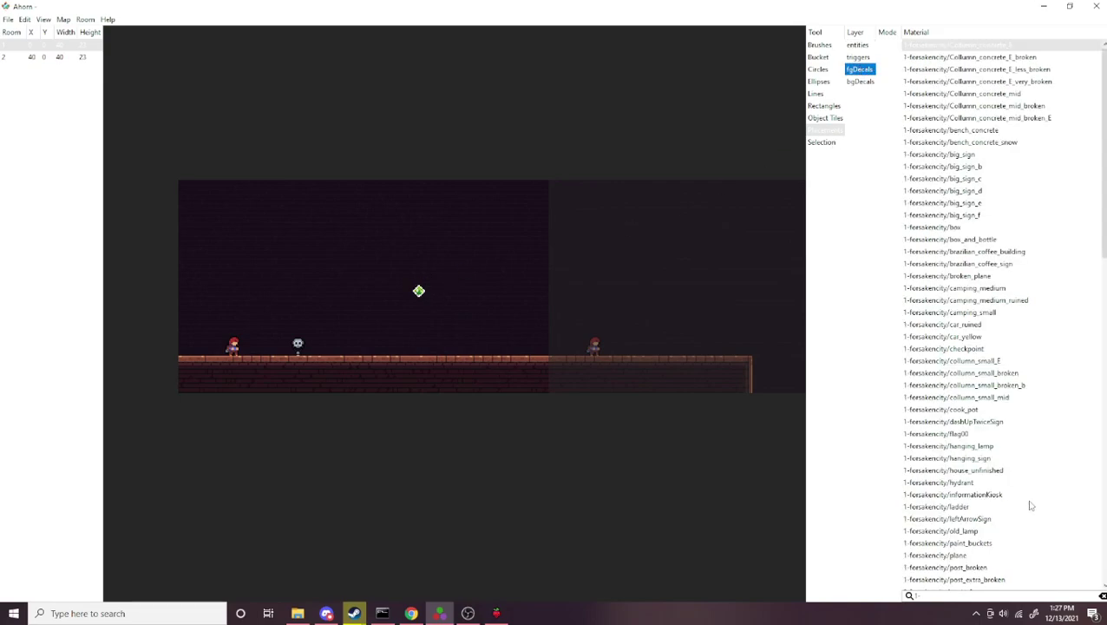
pyautogui.scroll(4, 1095, 592)
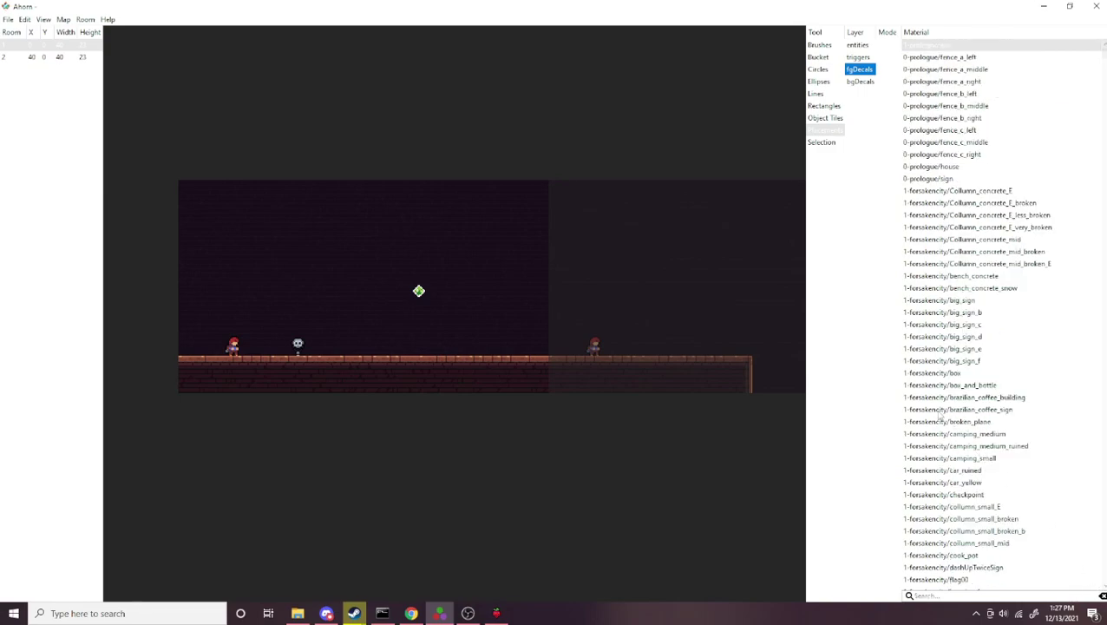
pyautogui.scroll(-6, 940, 416)
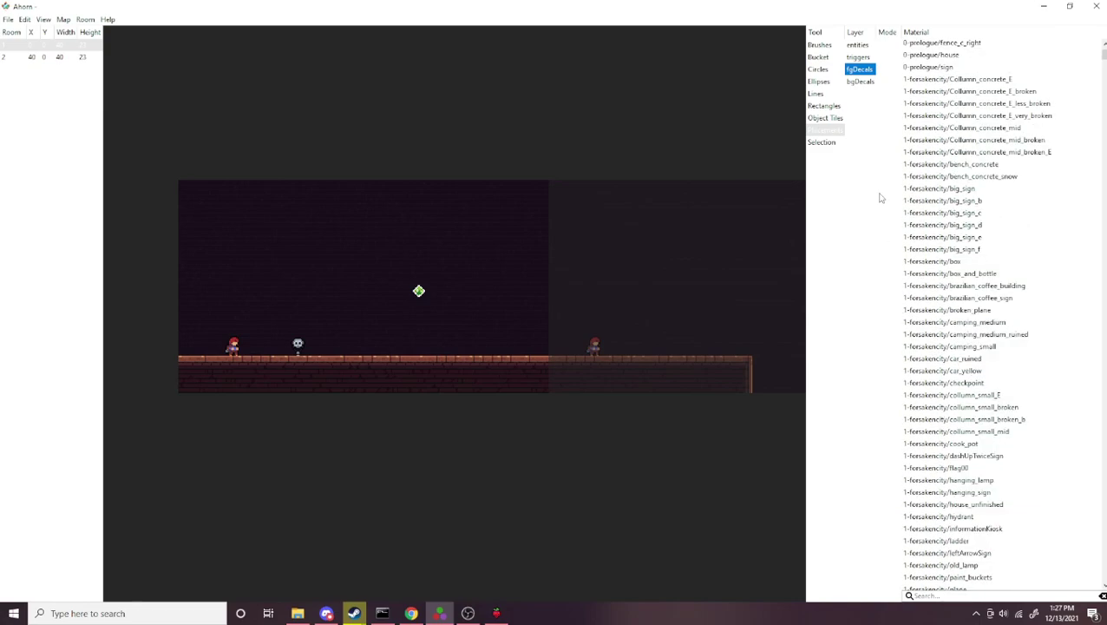
pyautogui.click(860, 83)
pyautogui.scroll(-6, 1033, 299)
pyautogui.scroll(-8, 1032, 297)
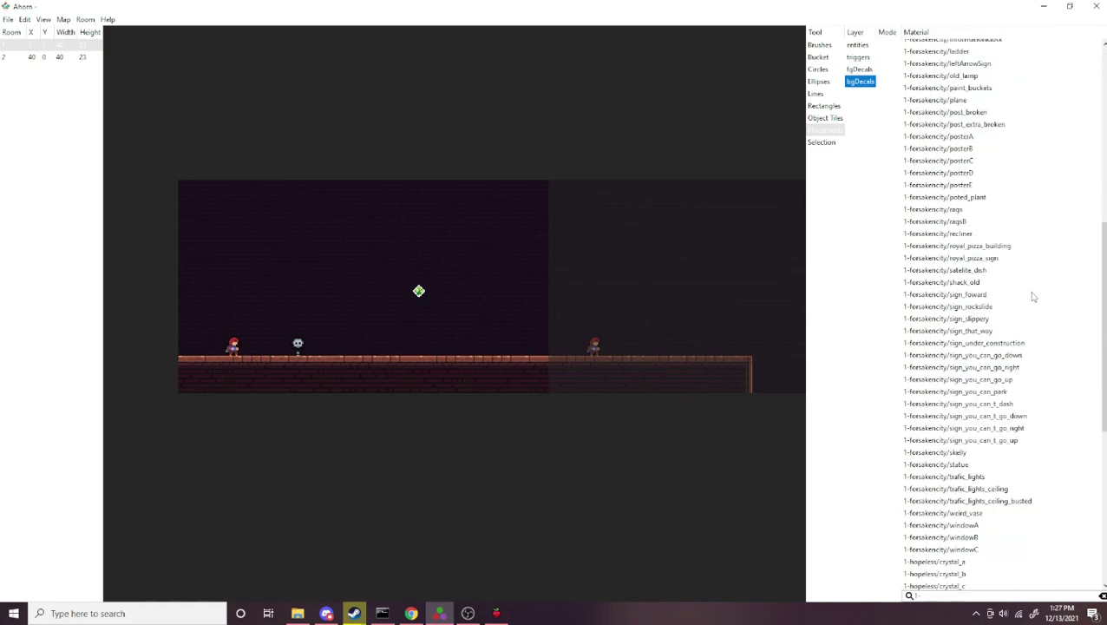
pyautogui.click(1103, 596)
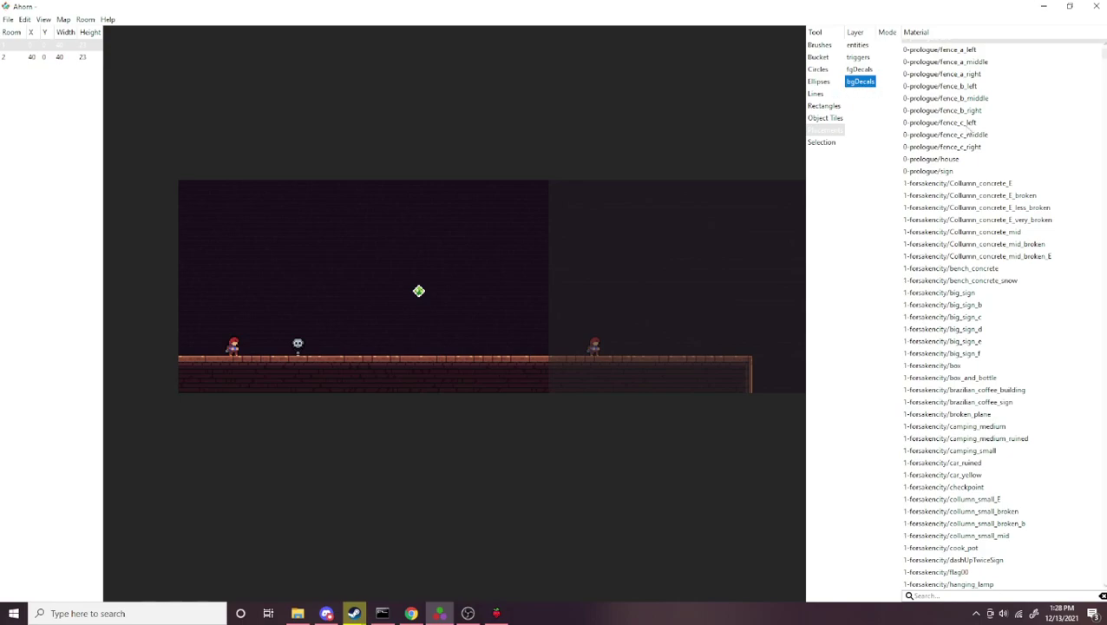
pyautogui.scroll(-6, 1059, 249)
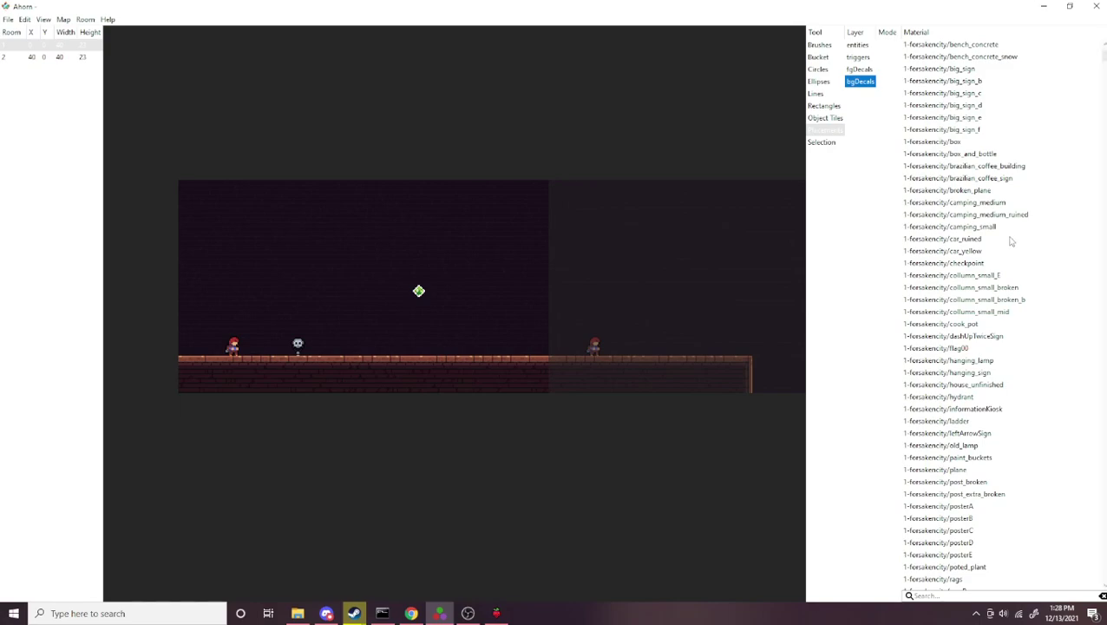
pyautogui.scroll(-2, 1012, 241)
pyautogui.scroll(-3, 971, 179)
pyautogui.scroll(-8, 908, 587)
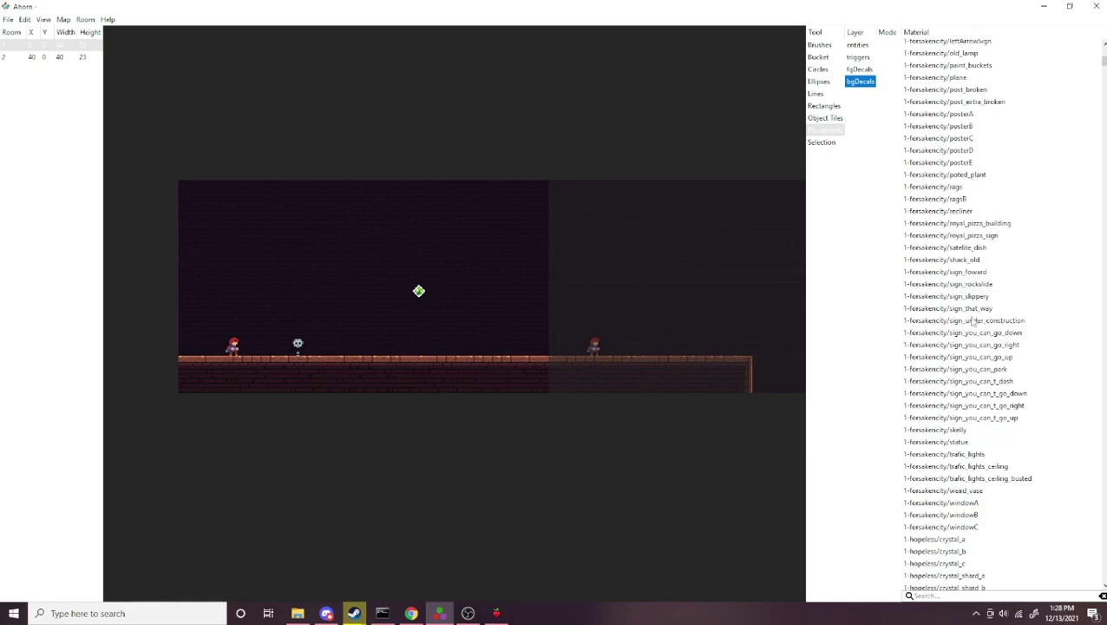
pyautogui.scroll(-6, 908, 587)
# Step: Filter the background decals by "3-" and place 3-resort/chair_a on the floor below the refill in room 1
pyautogui.click(937, 596)
pyautogui.write('3-')
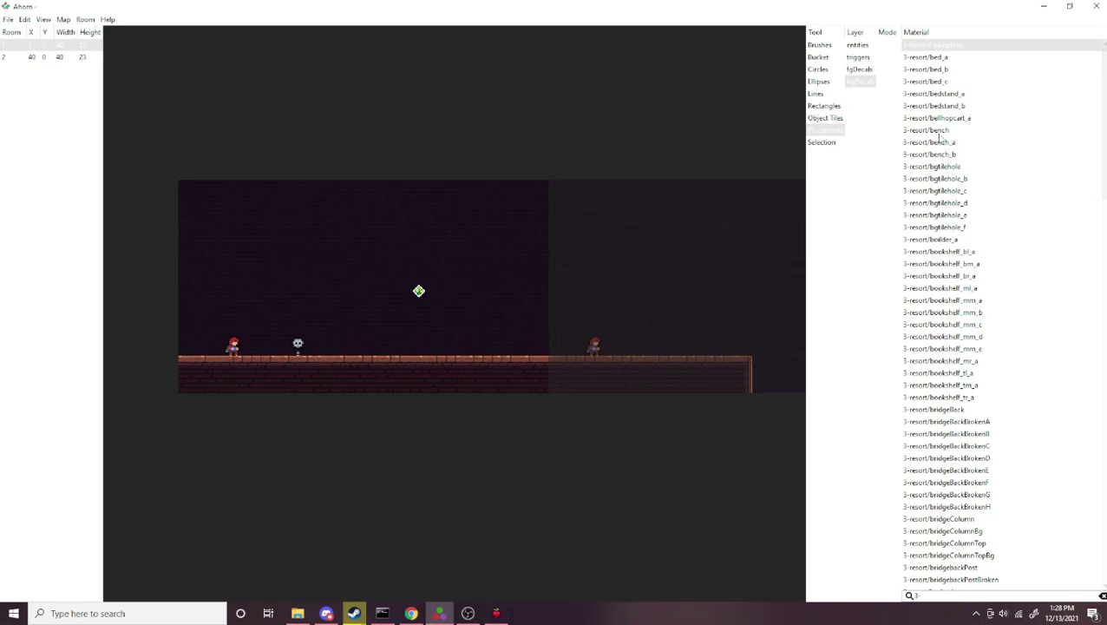
pyautogui.scroll(-6, 940, 141)
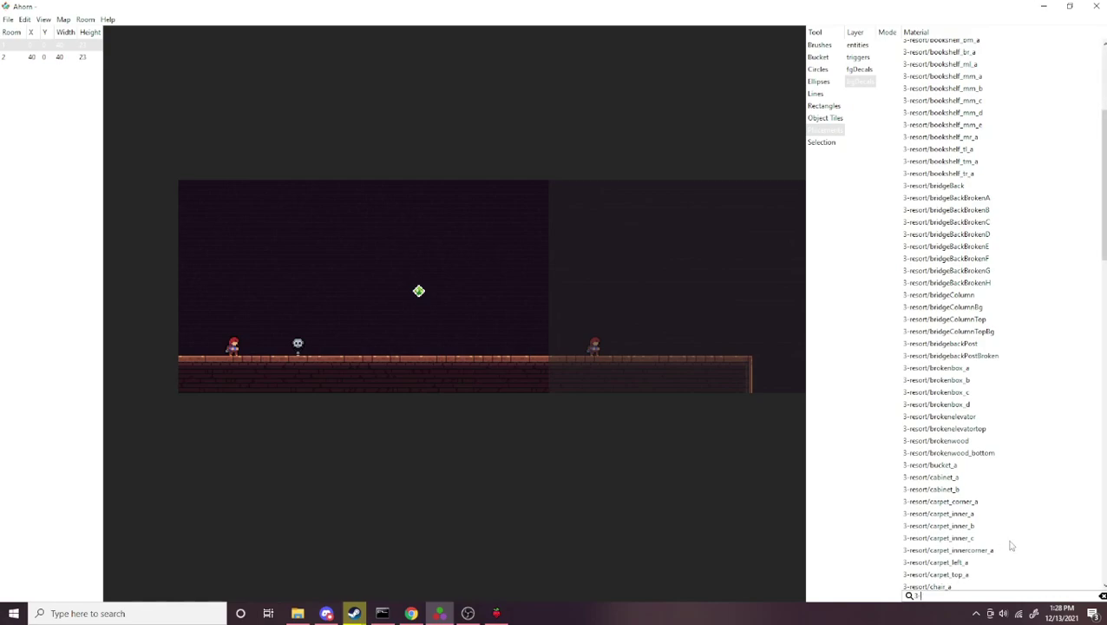
pyautogui.scroll(-3, 959, 251)
pyautogui.scroll(-2, 958, 252)
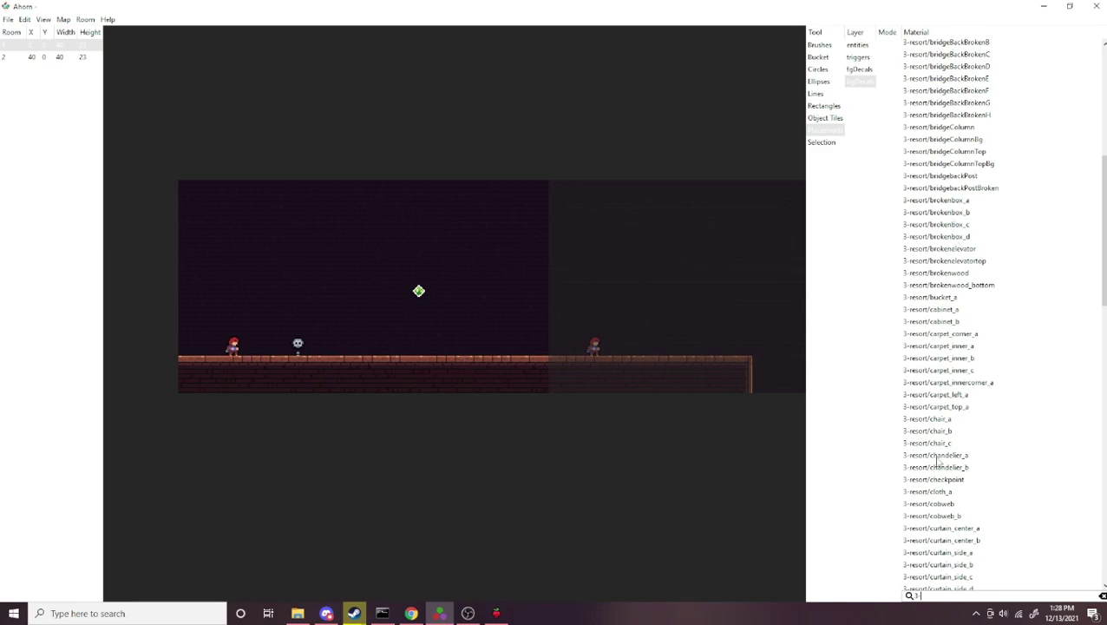
pyautogui.scroll(5, 943, 332)
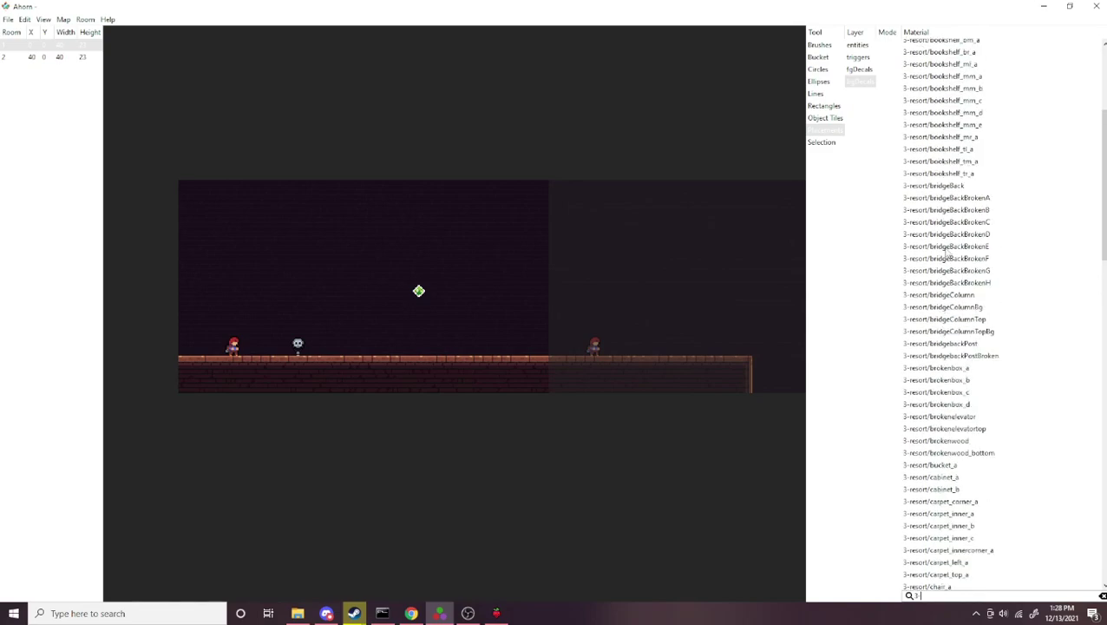
pyautogui.scroll(-5, 946, 253)
pyautogui.click(941, 421)
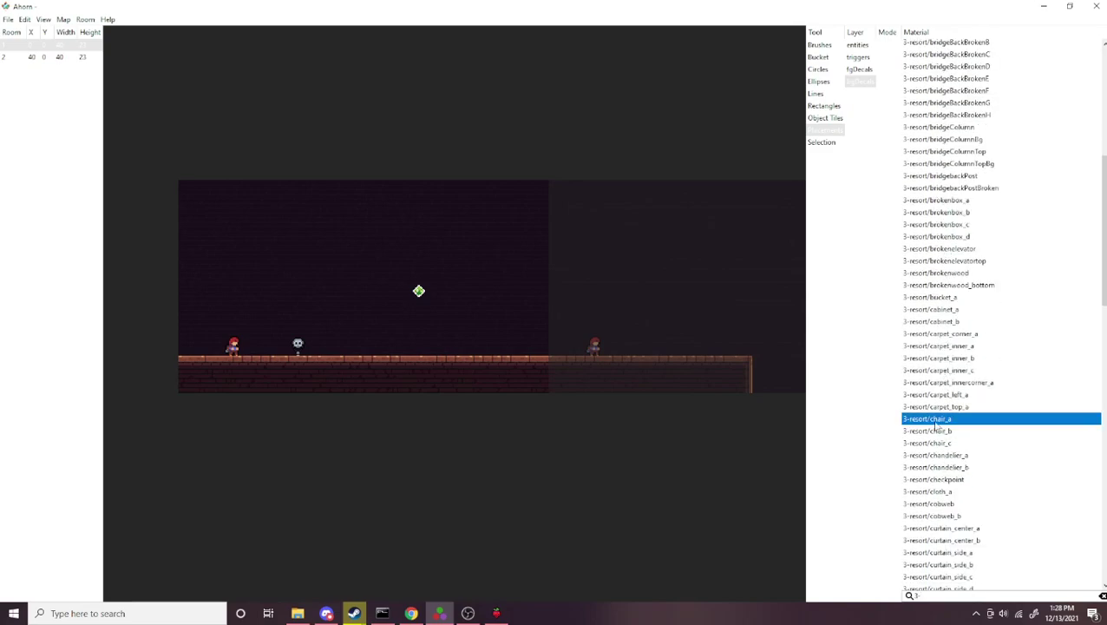
pyautogui.click(421, 356)
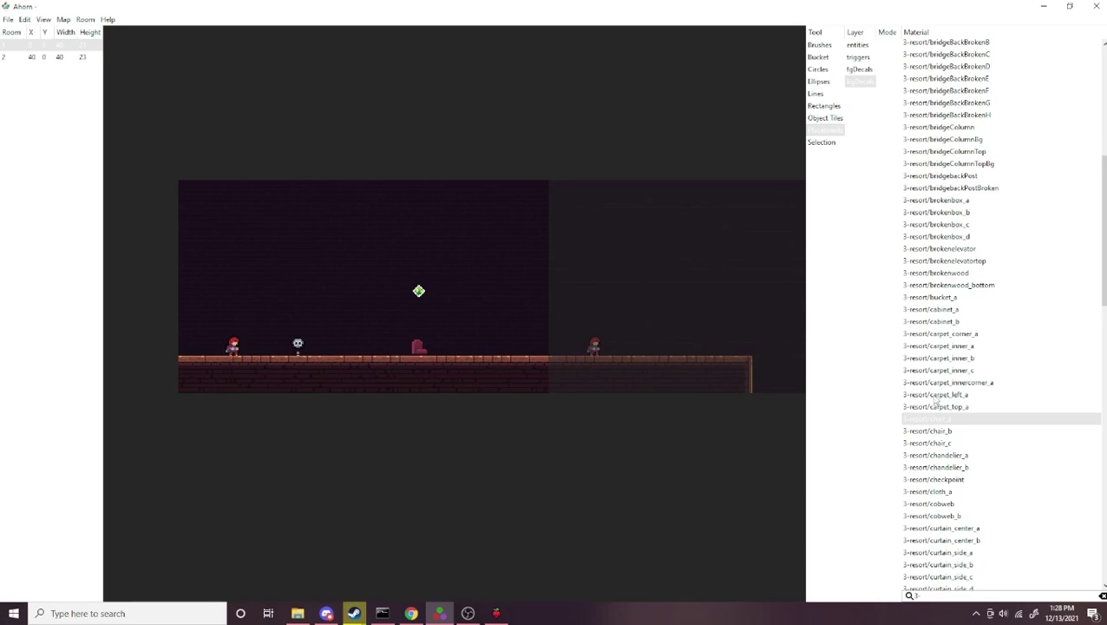
# Step: Place background decals 3-resort/chandelier_a at the ceiling and 3-resort/cloth_a in mid-air right of the refill in room 1
pyautogui.click(935, 396)
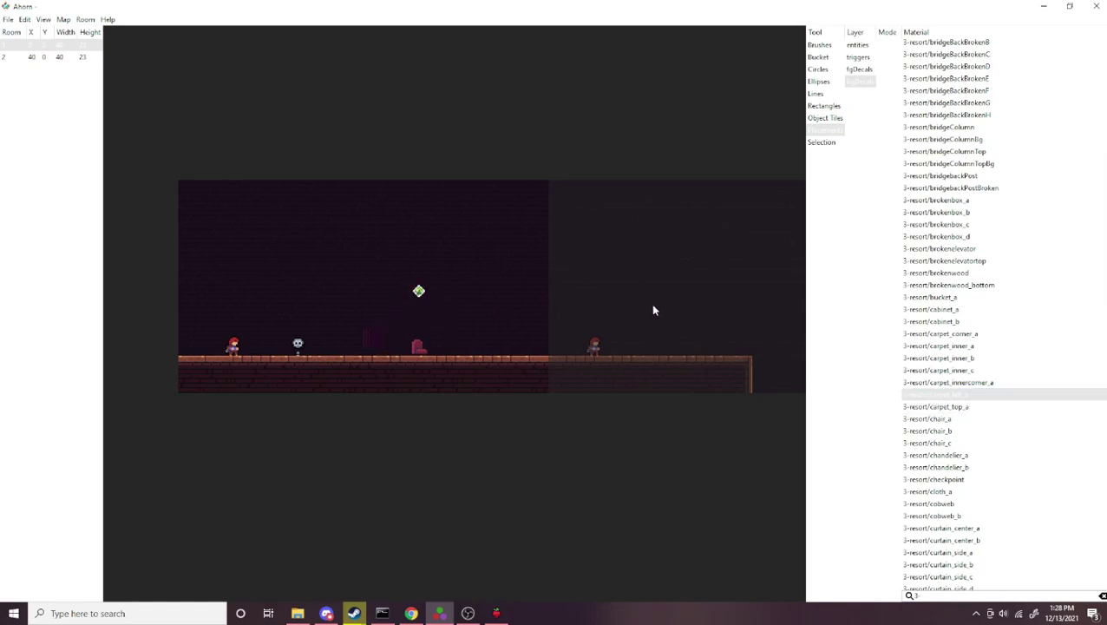
pyautogui.scroll(-2, 1061, 395)
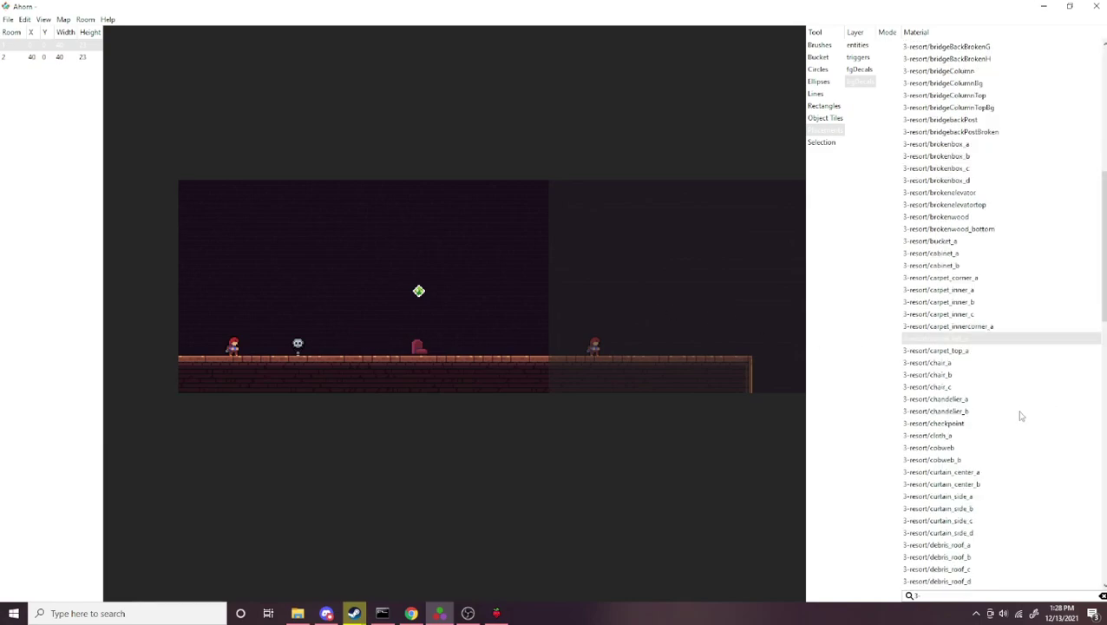
pyautogui.click(957, 400)
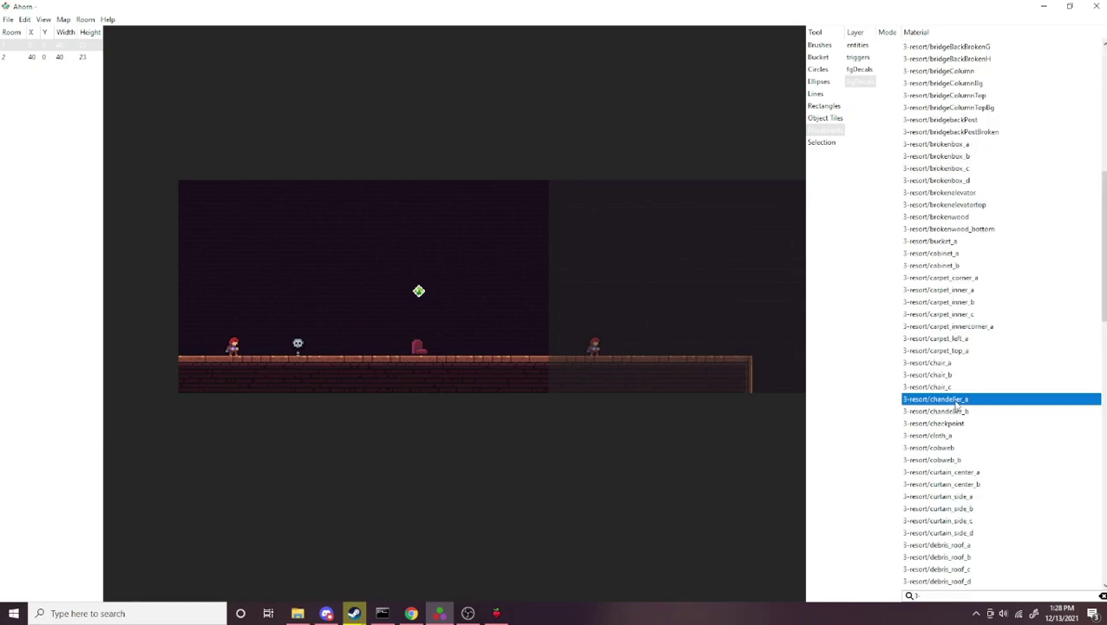
pyautogui.click(361, 188)
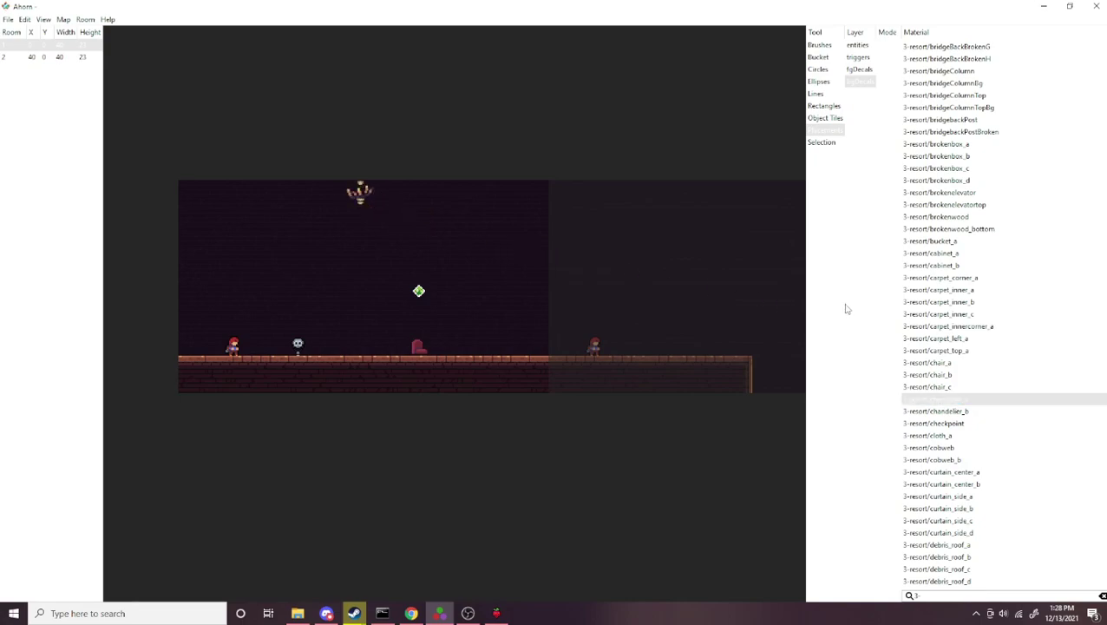
pyautogui.click(943, 433)
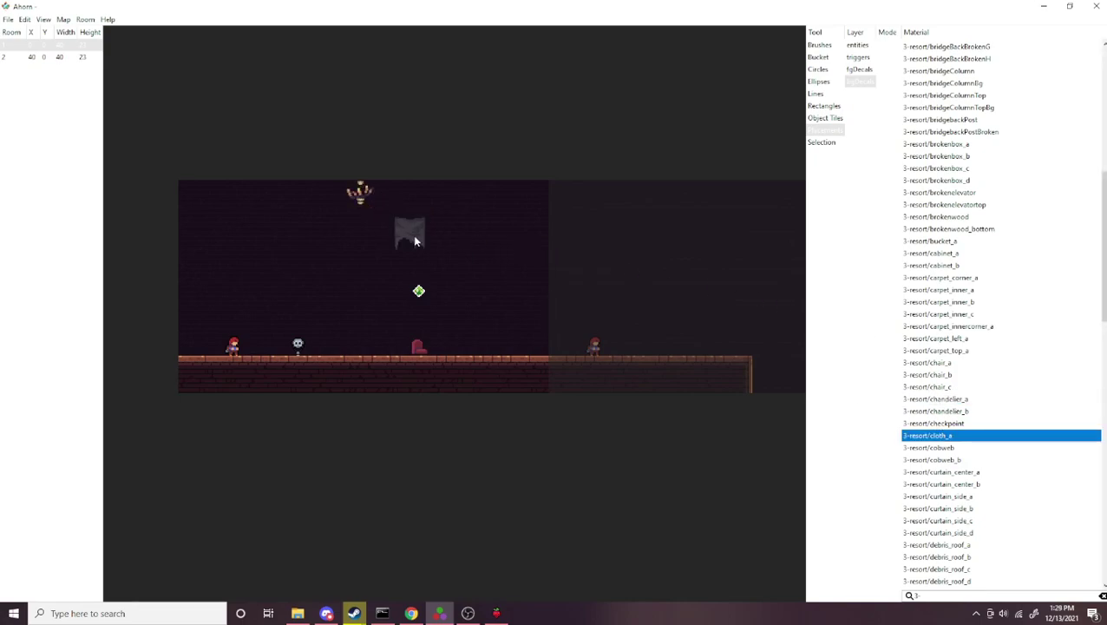
pyautogui.click(496, 288)
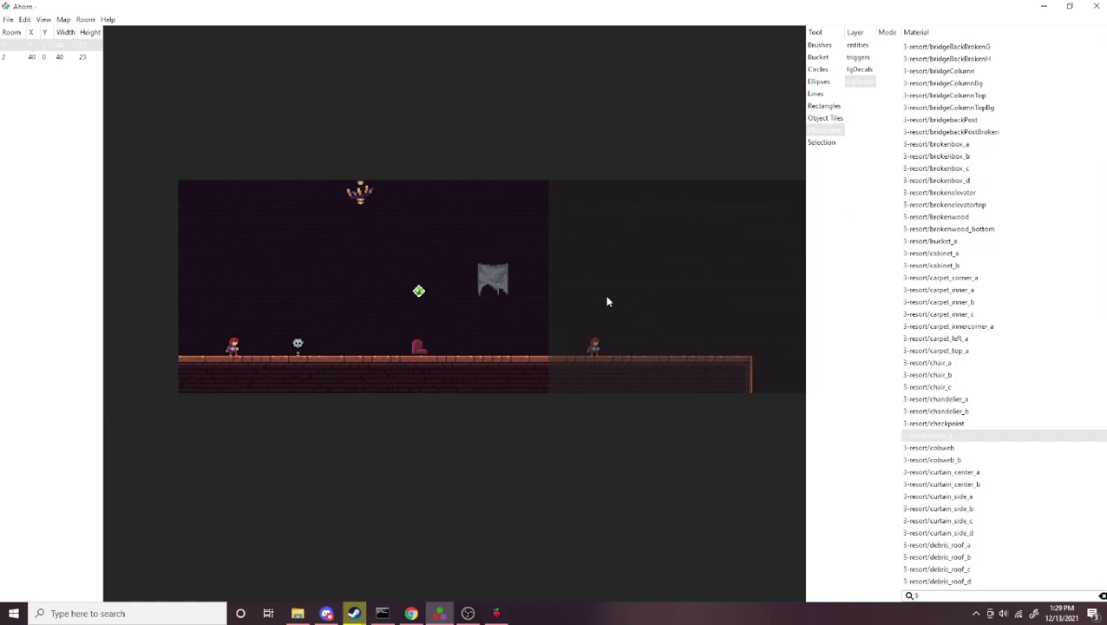
# Step: Filter the foreground decals by "3-" and place 3-resort/bucket_a on the floor right of the chair in room 1
pyautogui.scroll(-3, 1016, 389)
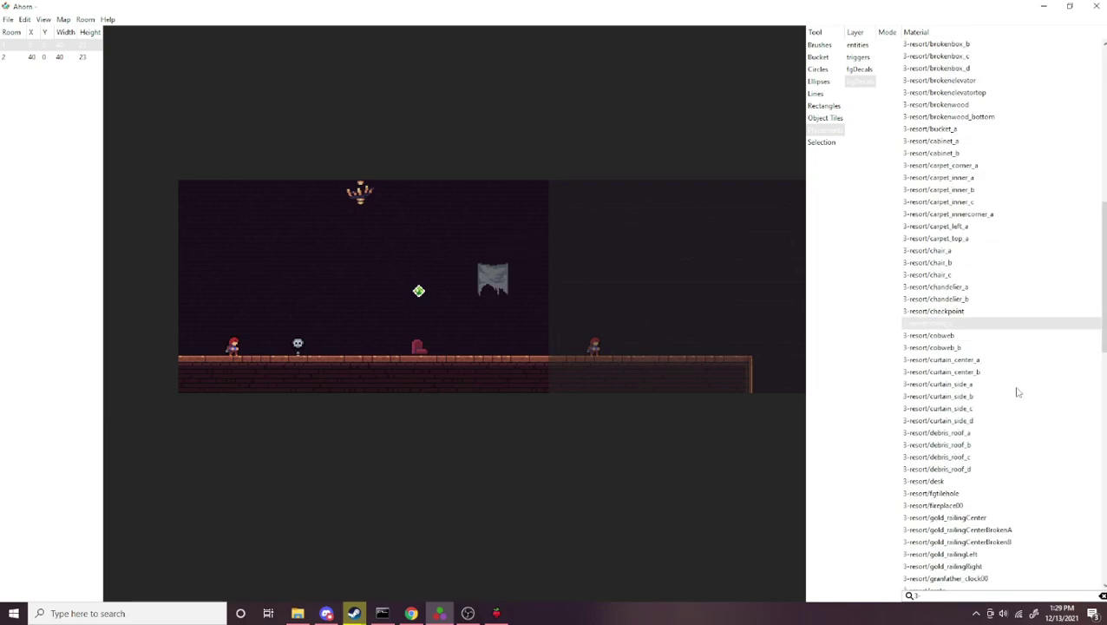
pyautogui.click(871, 71)
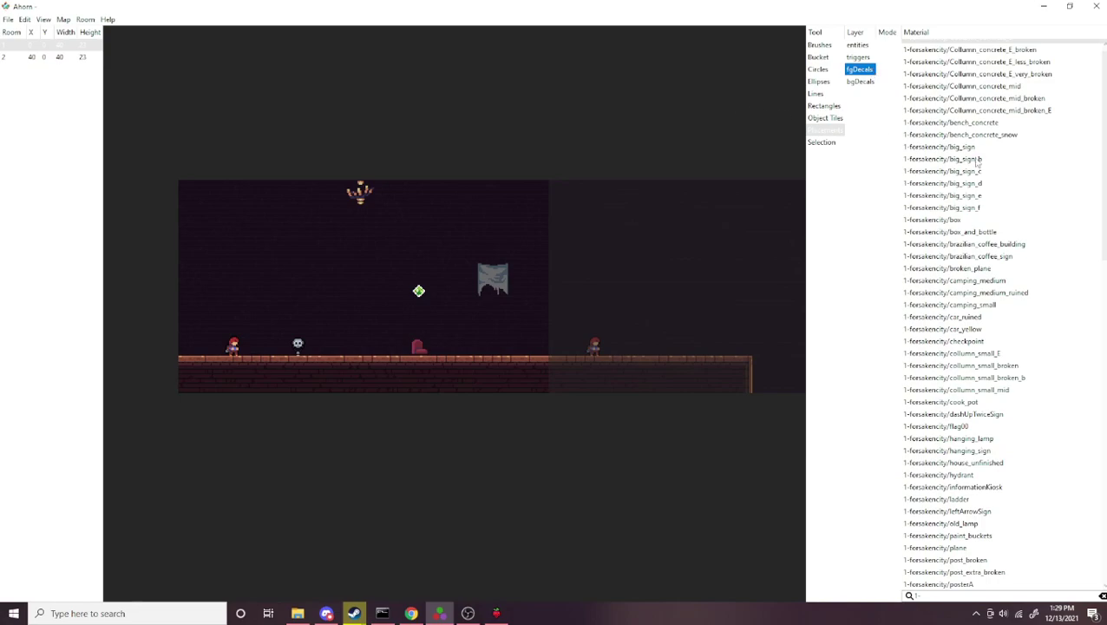
pyautogui.click(935, 594)
pyautogui.write('1')
pyautogui.press('BackSpace')
pyautogui.write('3')
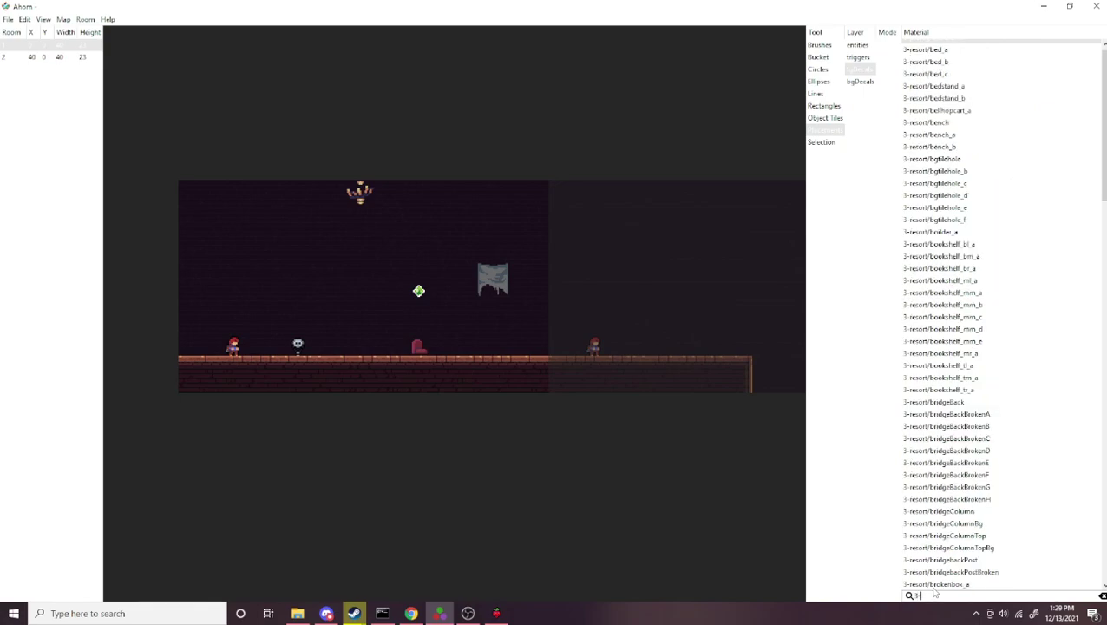
pyautogui.scroll(-6, 971, 463)
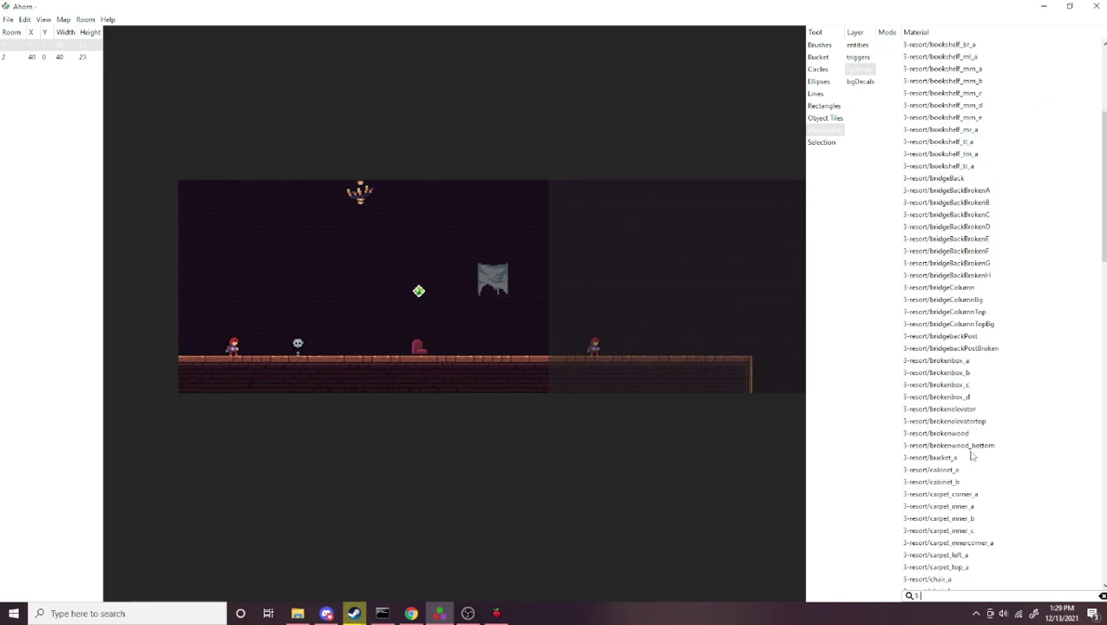
pyautogui.click(959, 460)
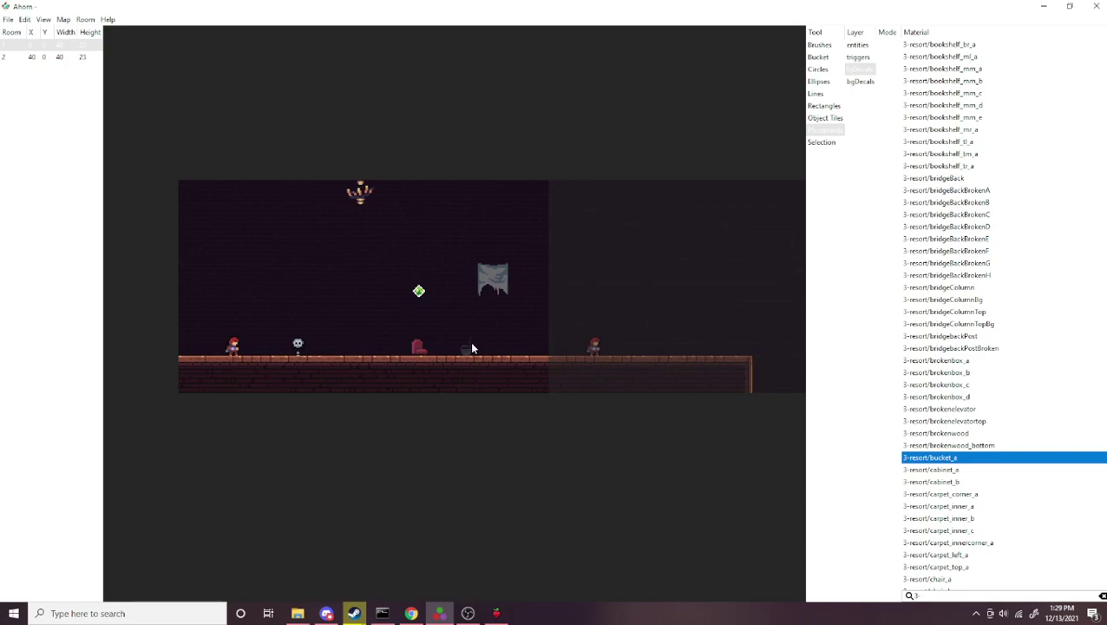
pyautogui.click(472, 347)
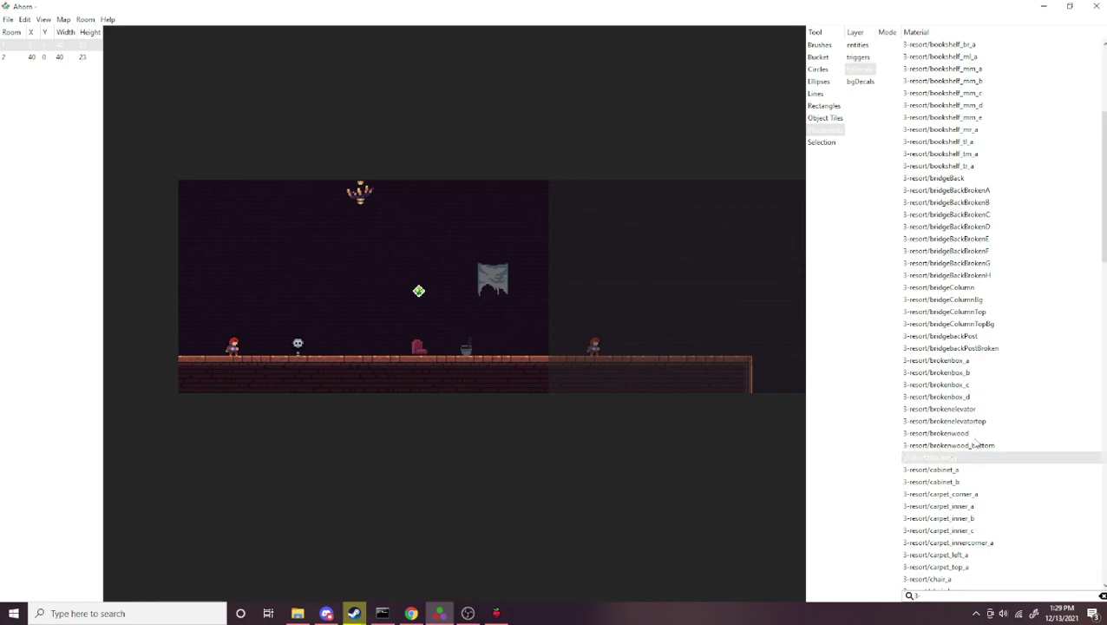
# Step: Place foreground decal 3-resort/curtain_side_c in mid-air between the skull and the refill in room 1
pyautogui.scroll(-2, 972, 456)
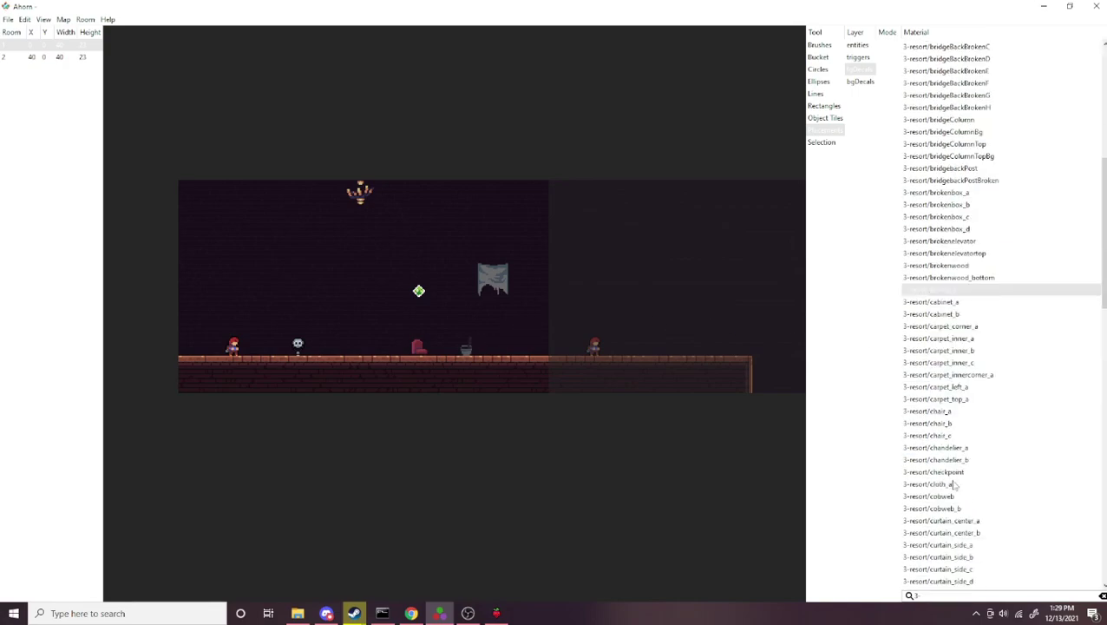
pyautogui.click(955, 497)
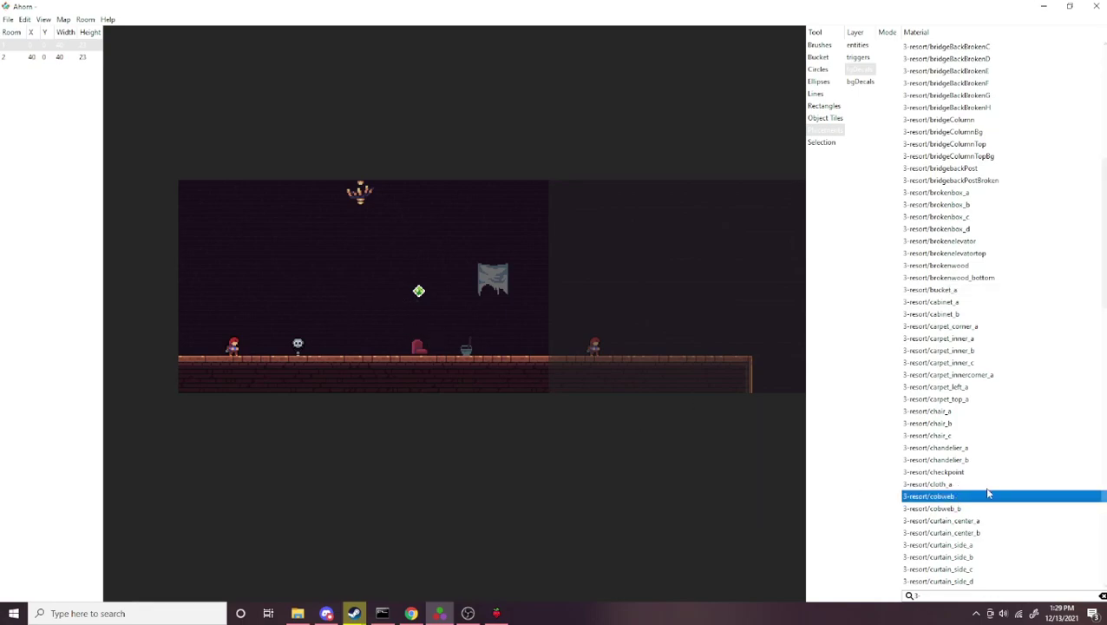
pyautogui.scroll(-2, 980, 488)
pyautogui.click(944, 402)
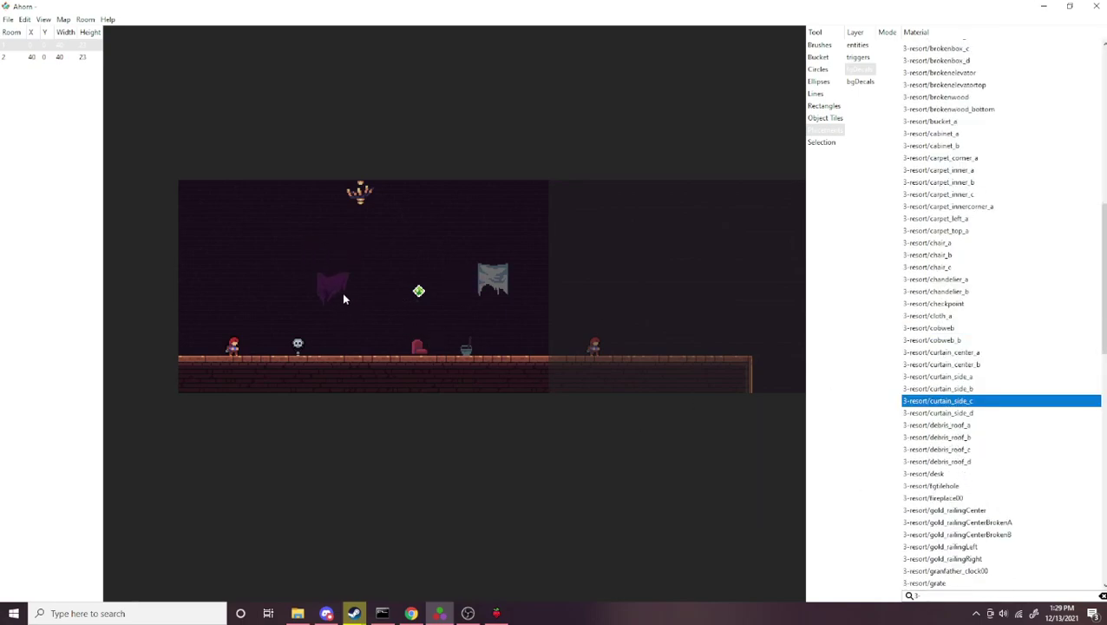
pyautogui.click(355, 320)
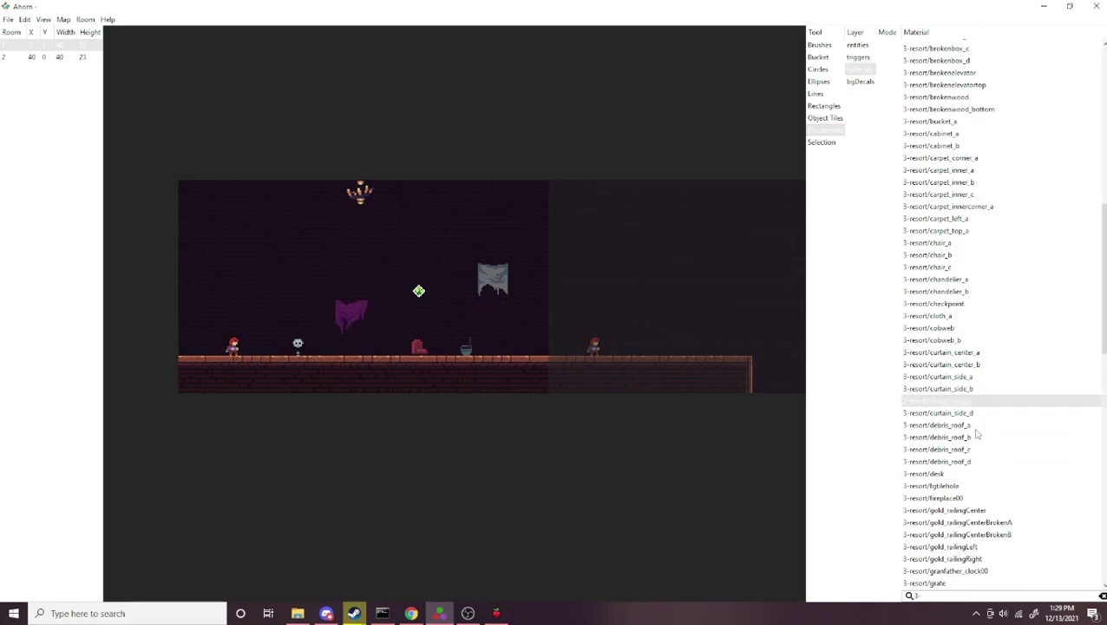
# Step: Place foreground decal 3-resort/desk on the floor left of the chair in room 1 and save the map
pyautogui.click(944, 475)
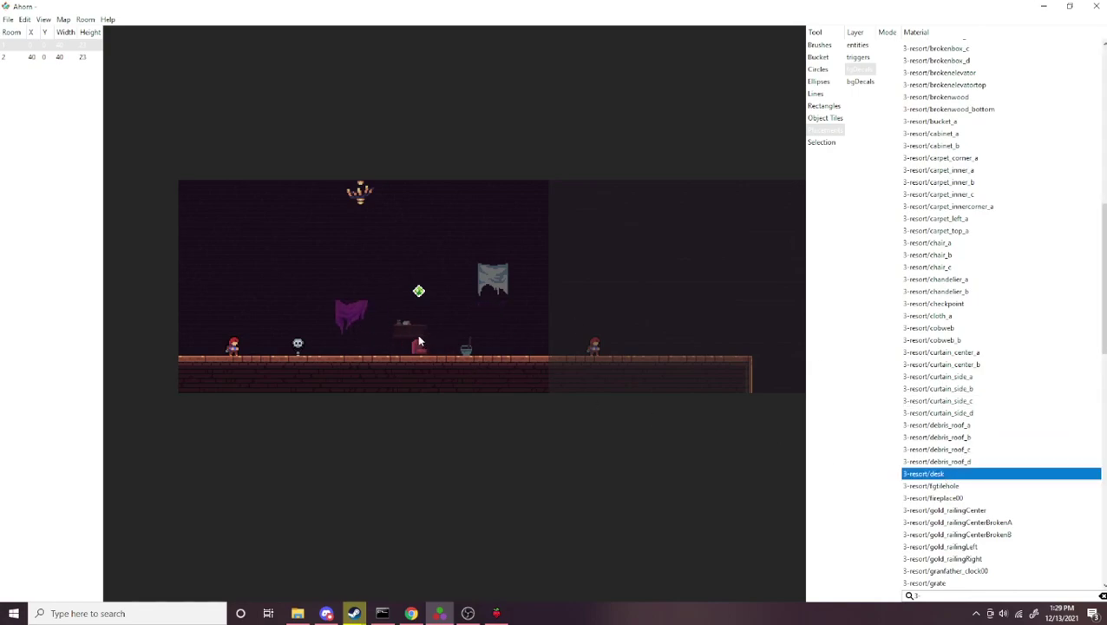
pyautogui.click(371, 348)
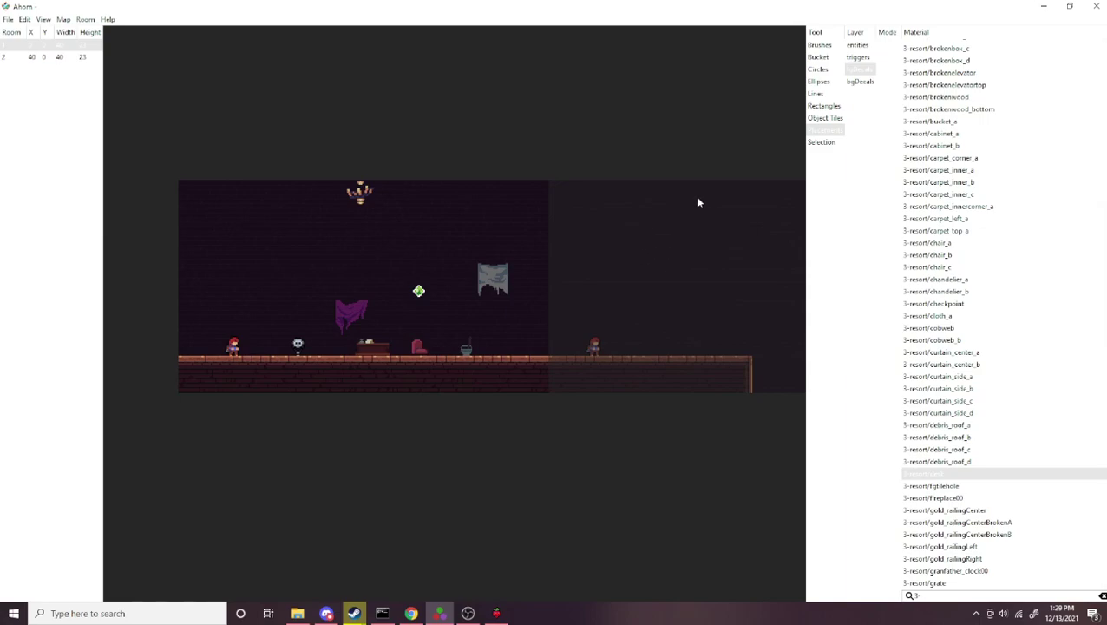
pyautogui.click(9, 20)
pyautogui.click(21, 62)
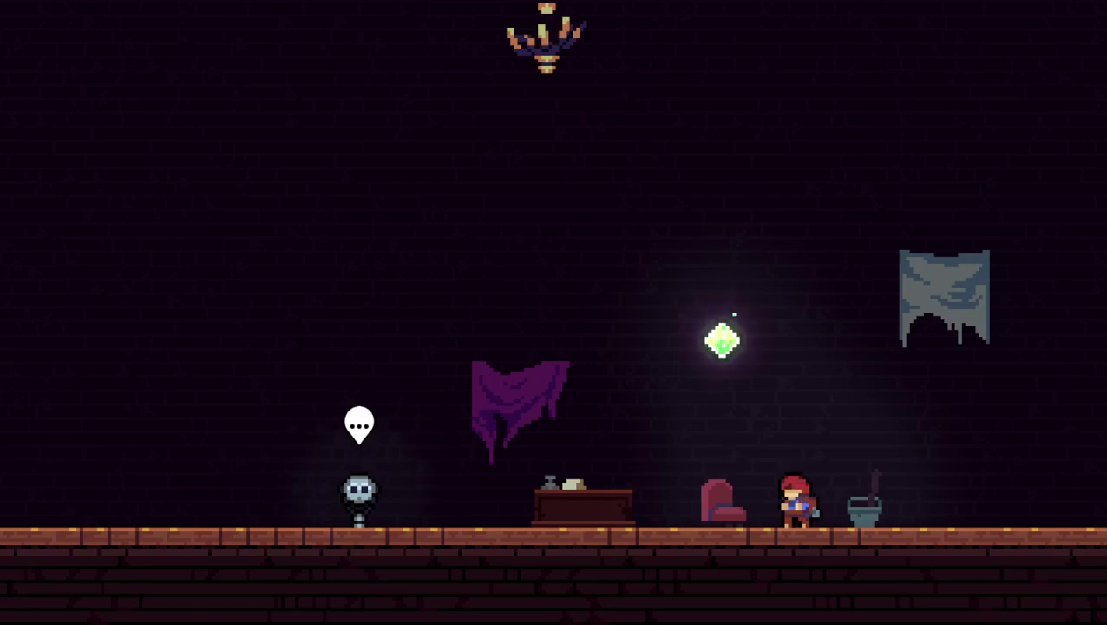
# Step: In Celeste, test jumping behind the purple curtain decal, and interact with the skull on the floor
pyautogui.press('Left')
pyautogui.press('Right')
pyautogui.press('c')
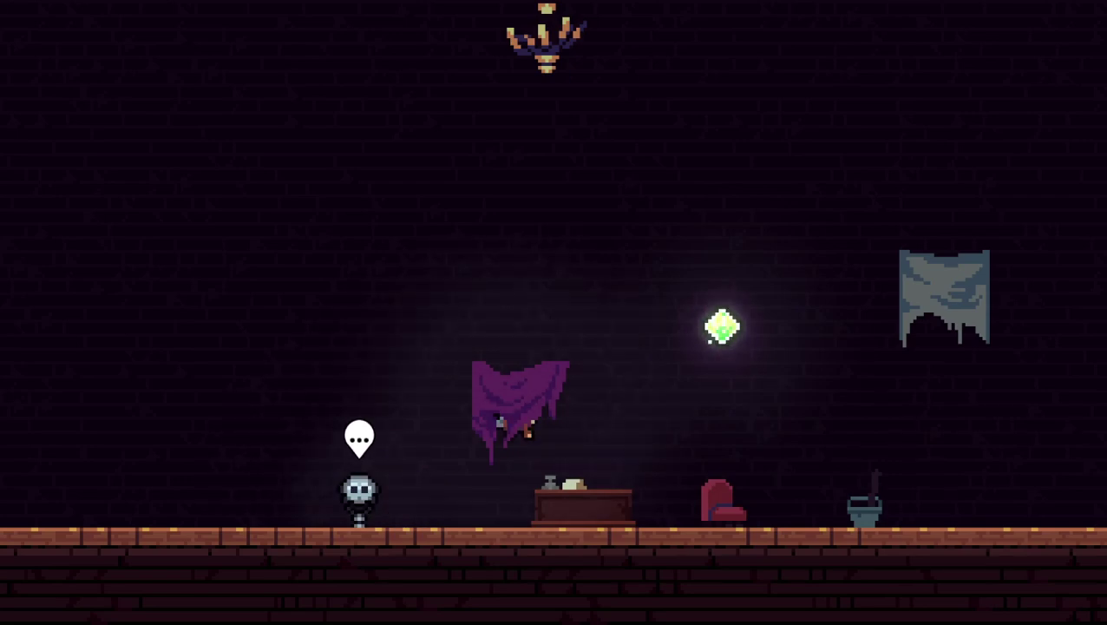
pyautogui.press('Left')
pyautogui.press('Right')
pyautogui.press('Right')
pyautogui.press('x')
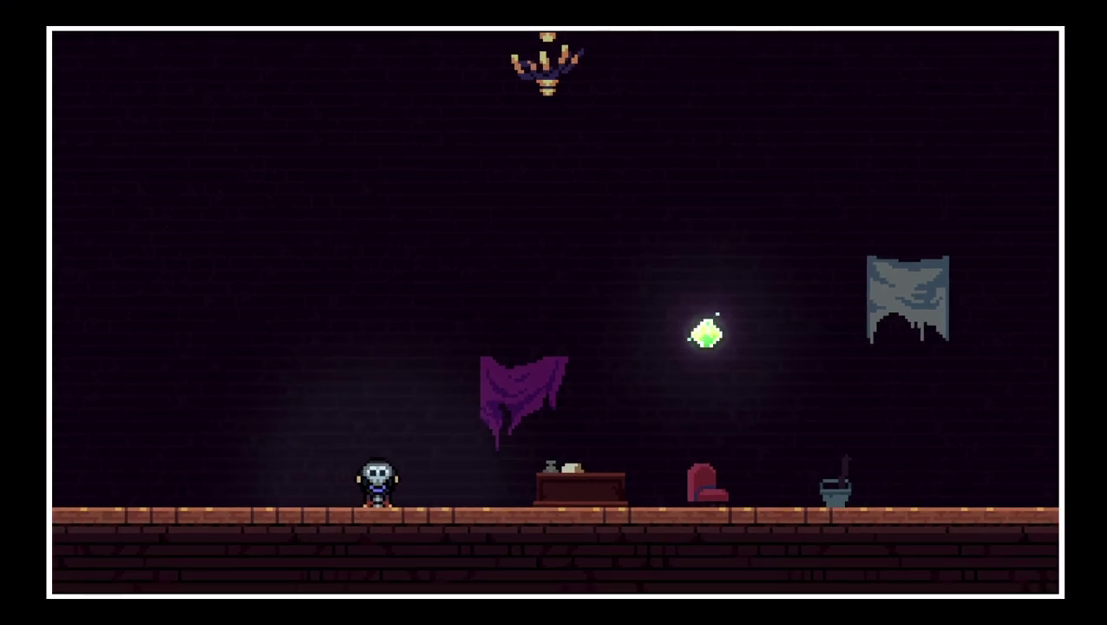
# Step: Leave the skull and jump back and forth through the purple curtain to check its layering over the character
pyautogui.press('Right')
pyautogui.press('c')
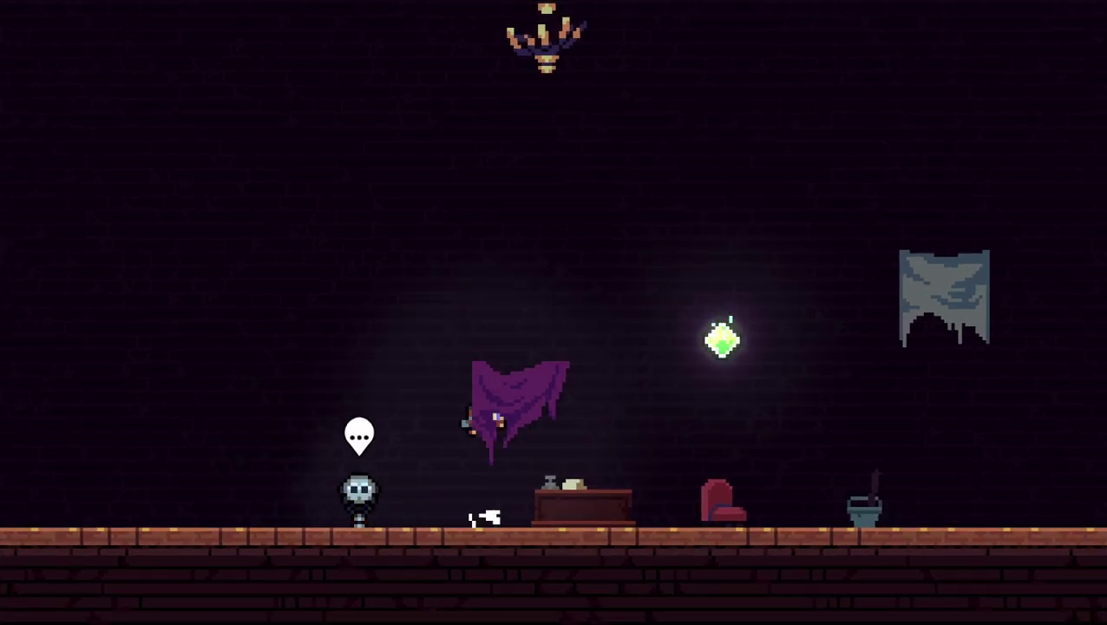
pyautogui.press('Left')
pyautogui.press('c')
pyautogui.press('Right')
pyautogui.press('c')
pyautogui.press('Left')
pyautogui.press('Left')
pyautogui.press('c')
pyautogui.press('Right')
pyautogui.press('c')
pyautogui.press('Left')
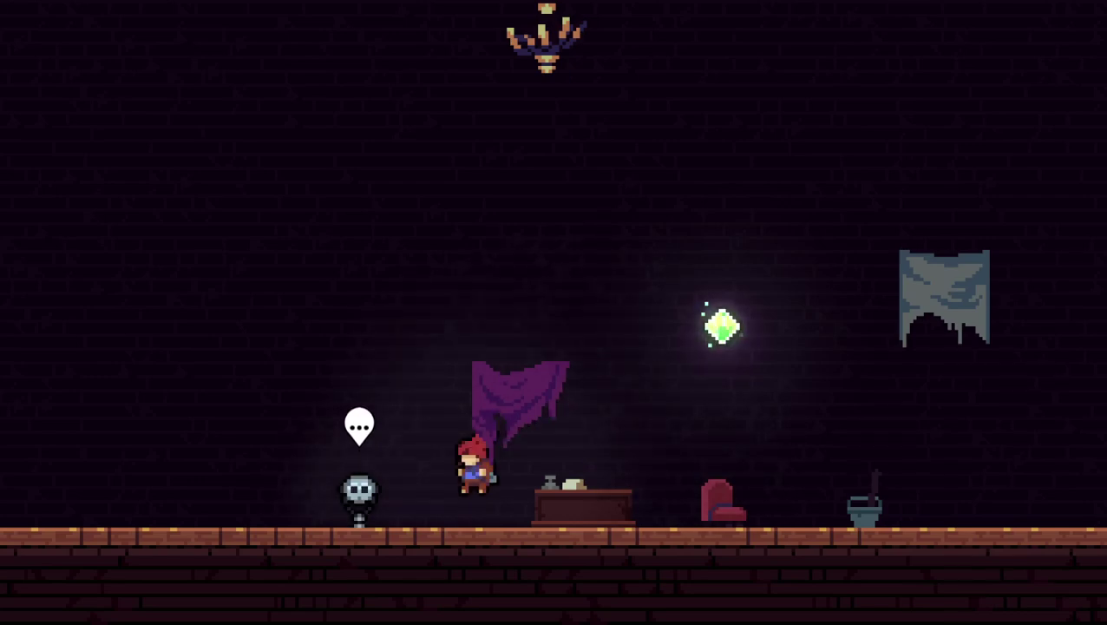
pyautogui.press('Right')
pyautogui.press('c')
pyautogui.press('Left')
pyautogui.press('c')
pyautogui.press('Right')
pyautogui.press('Left')
pyautogui.press('c')
pyautogui.press('Right')
pyautogui.press('Left')
pyautogui.press('Right')
pyautogui.press('c')
# Step: Dash through the refill and up toward the chandelier to check how the character appears against it
pyautogui.press('Right')
pyautogui.press('Left')
pyautogui.press('Right')
pyautogui.press('c')
pyautogui.press('x')
pyautogui.press('Left')
pyautogui.press('c')
pyautogui.press('x')
pyautogui.press('Left')
pyautogui.press('x')
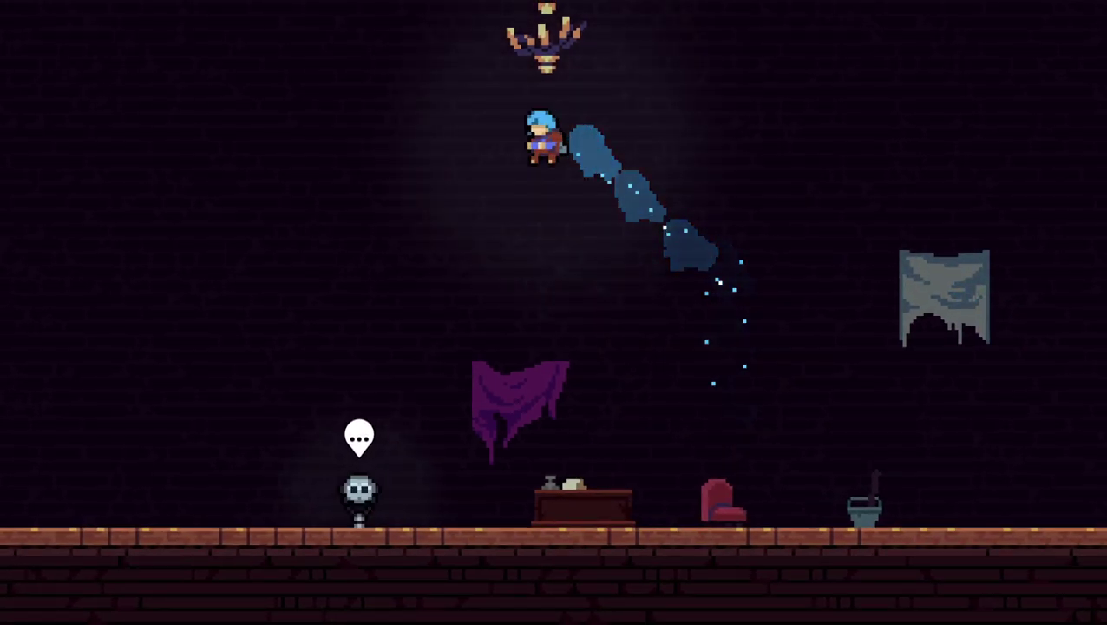
# Step: Jump and dash past the grey cloth decal, and crouch behind the bucket to compare background and foreground layering
pyautogui.press('Right')
pyautogui.press('c')
pyautogui.press('x')
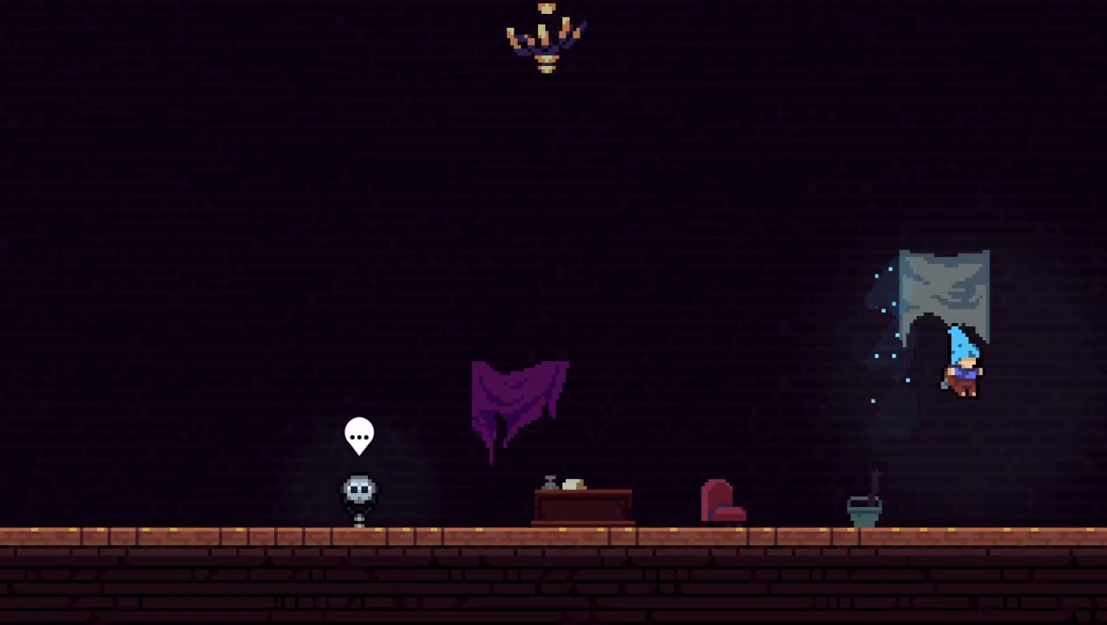
pyautogui.press('c')
pyautogui.press('x')
pyautogui.press('Left')
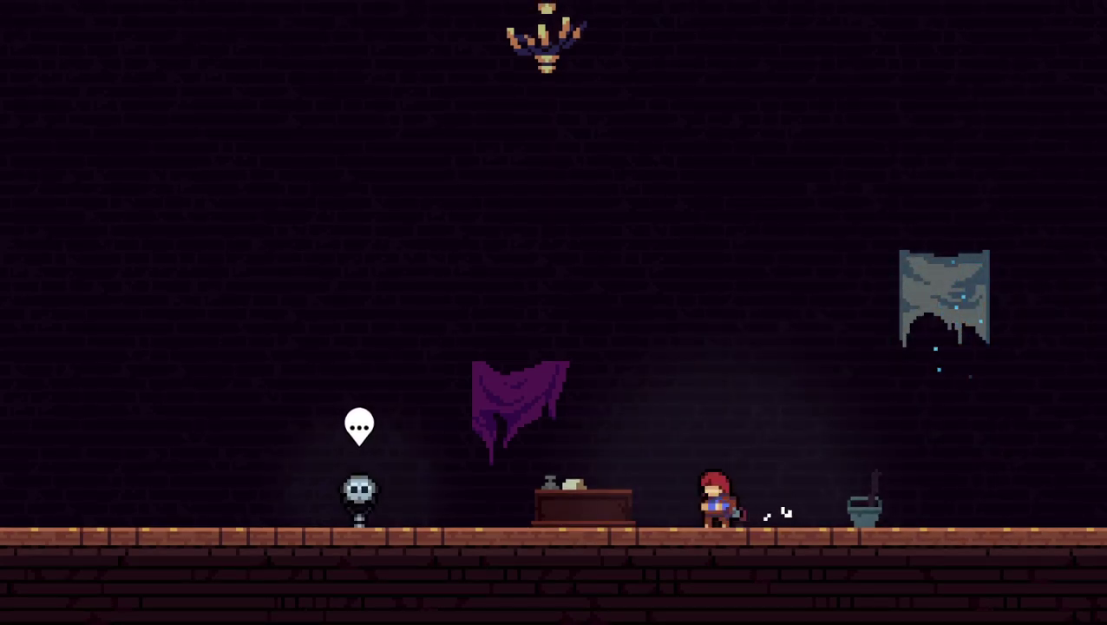
pyautogui.press('Right')
pyautogui.press('c')
pyautogui.press('x')
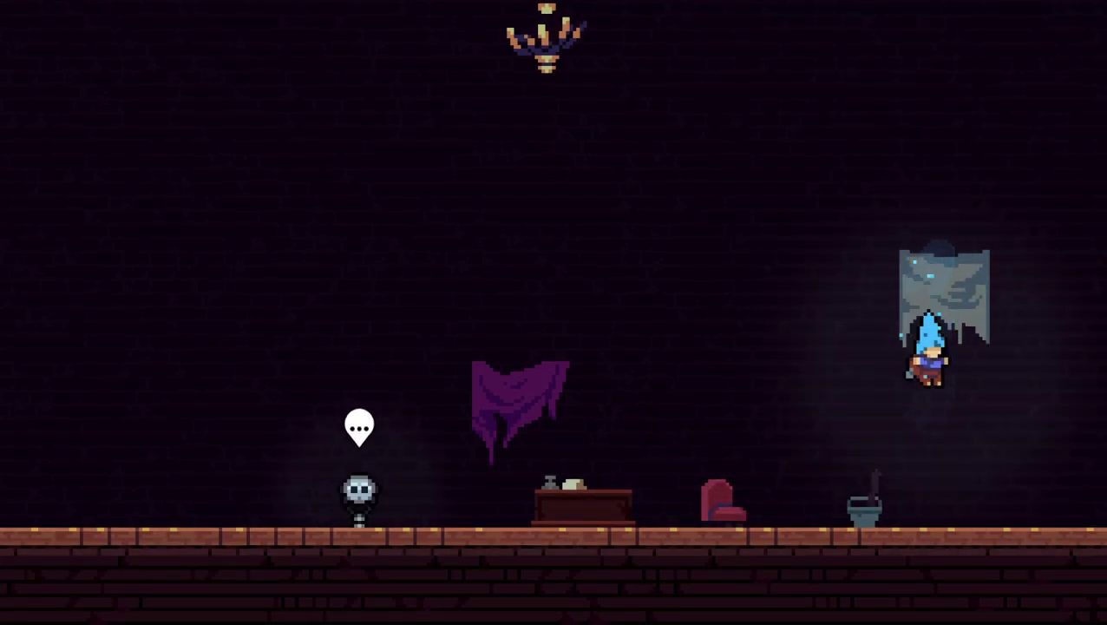
pyautogui.press('c')
pyautogui.press('x')
pyautogui.press('Left')
pyautogui.press('Right')
pyautogui.press('Left')
pyautogui.press('Down')
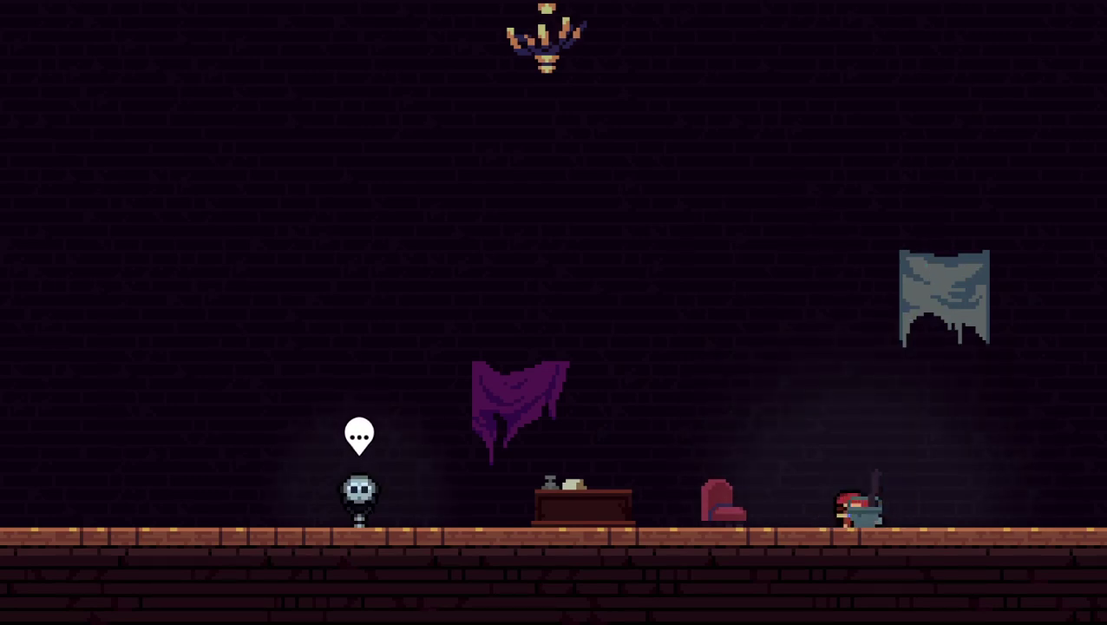
pyautogui.press('Left')
# Step: Switch back to Ahorn, save the map, and look through the 3-resort foreground decals
pyautogui.press('Escape')
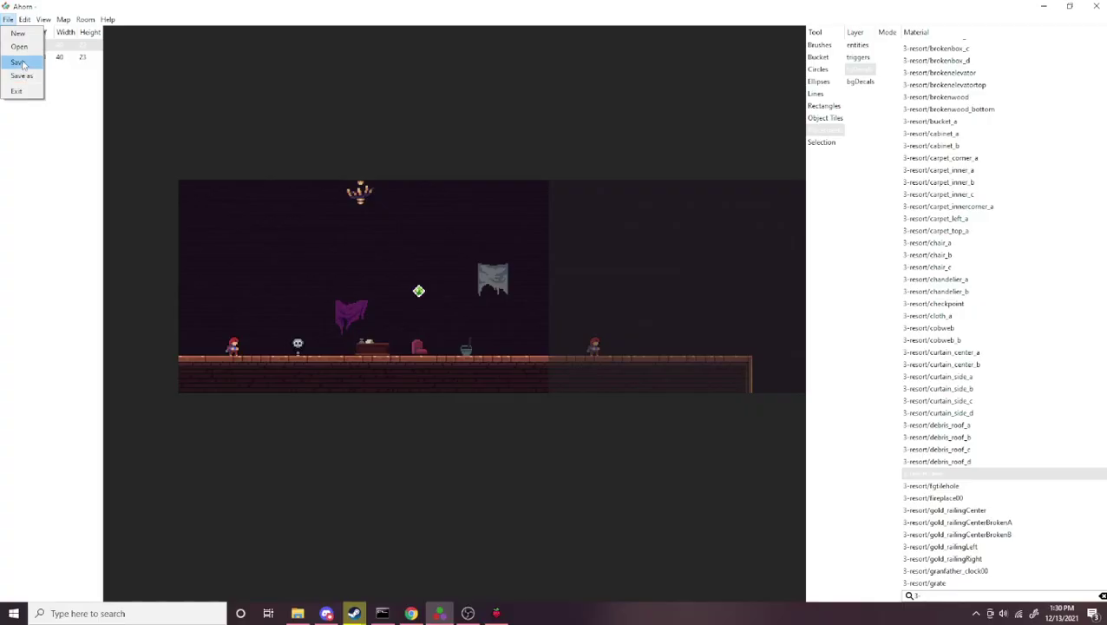
pyautogui.click(18, 62)
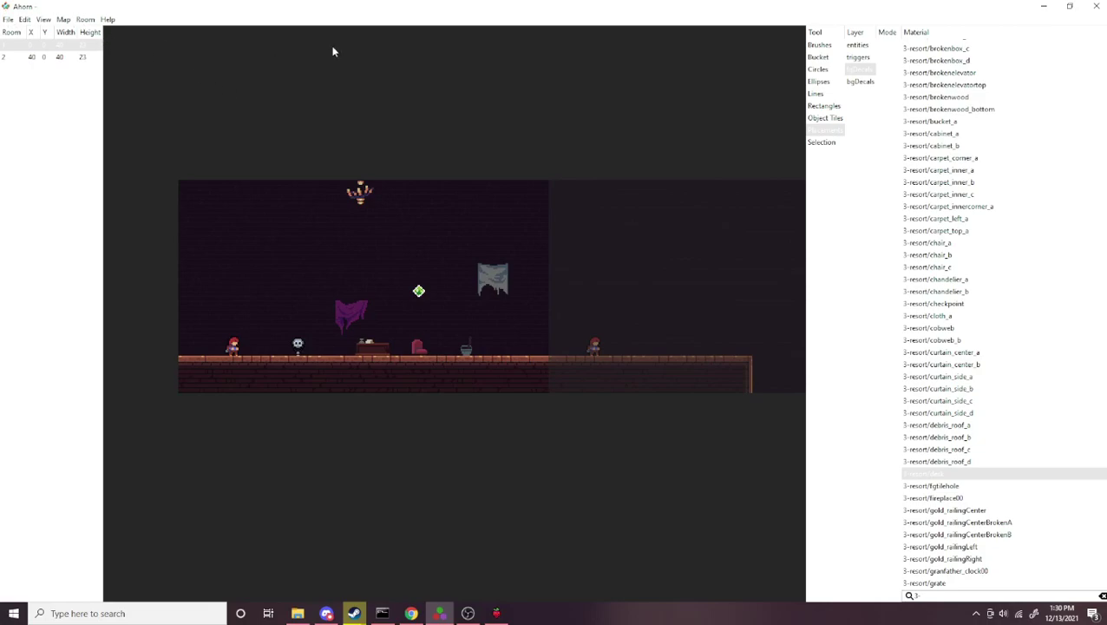
pyautogui.scroll(-20, 1046, 237)
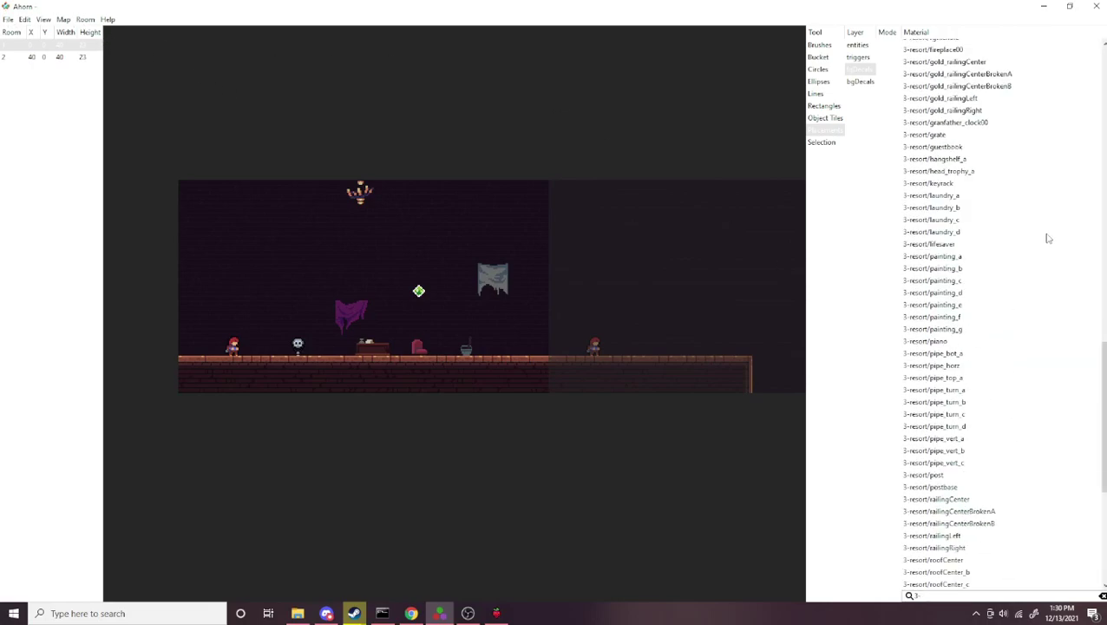
pyautogui.scroll(20, 1048, 237)
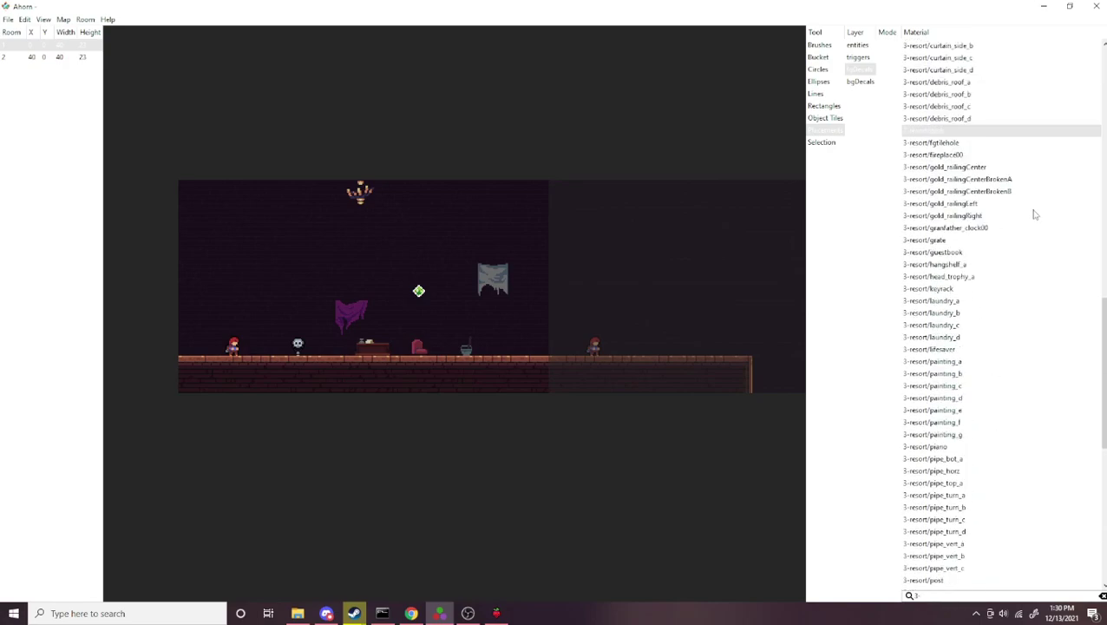
pyautogui.scroll(5, 1021, 200)
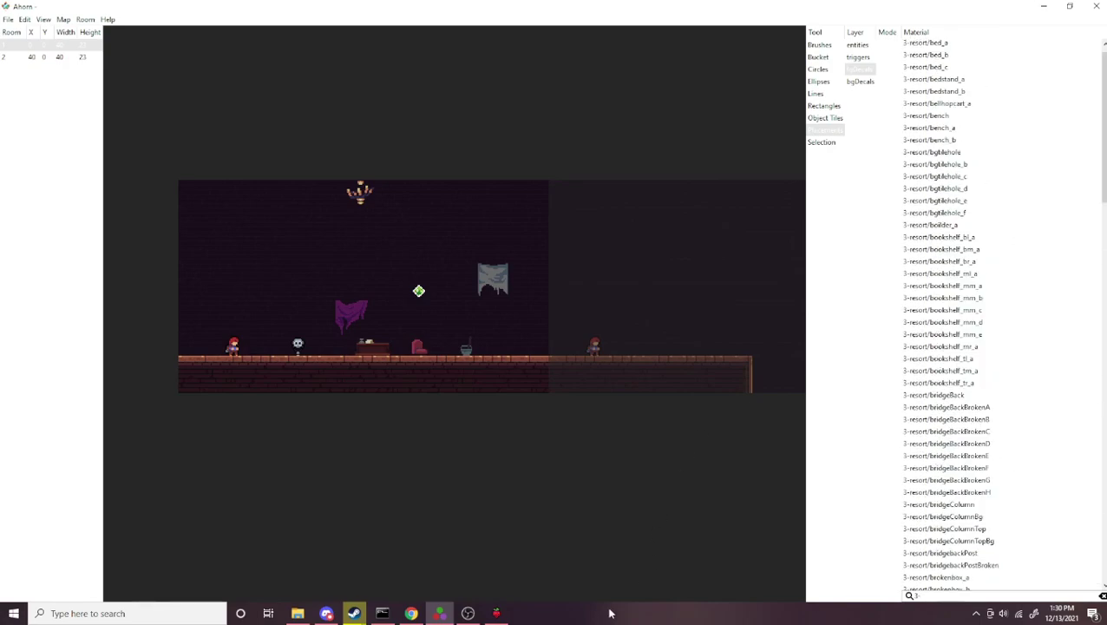
pyautogui.moveTo(500, 616)
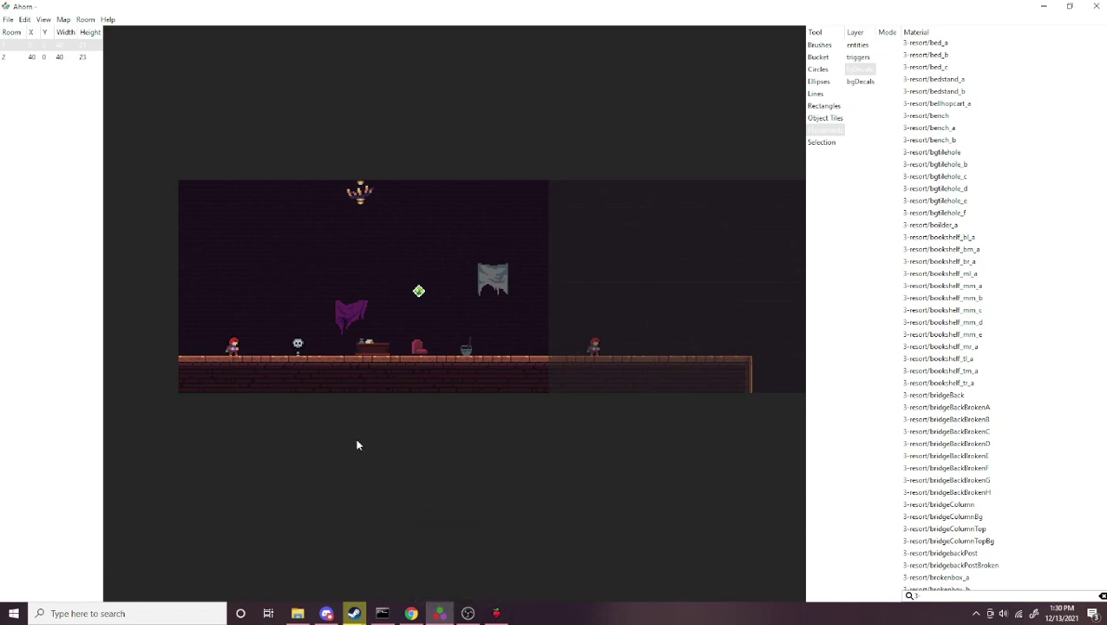
pyautogui.click(468, 613)
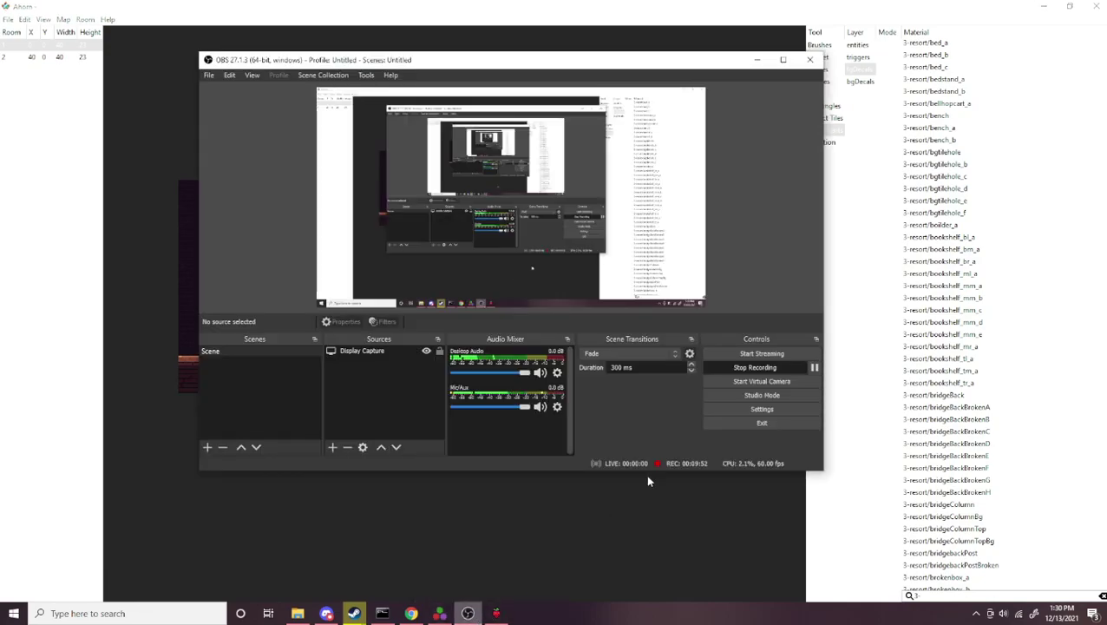